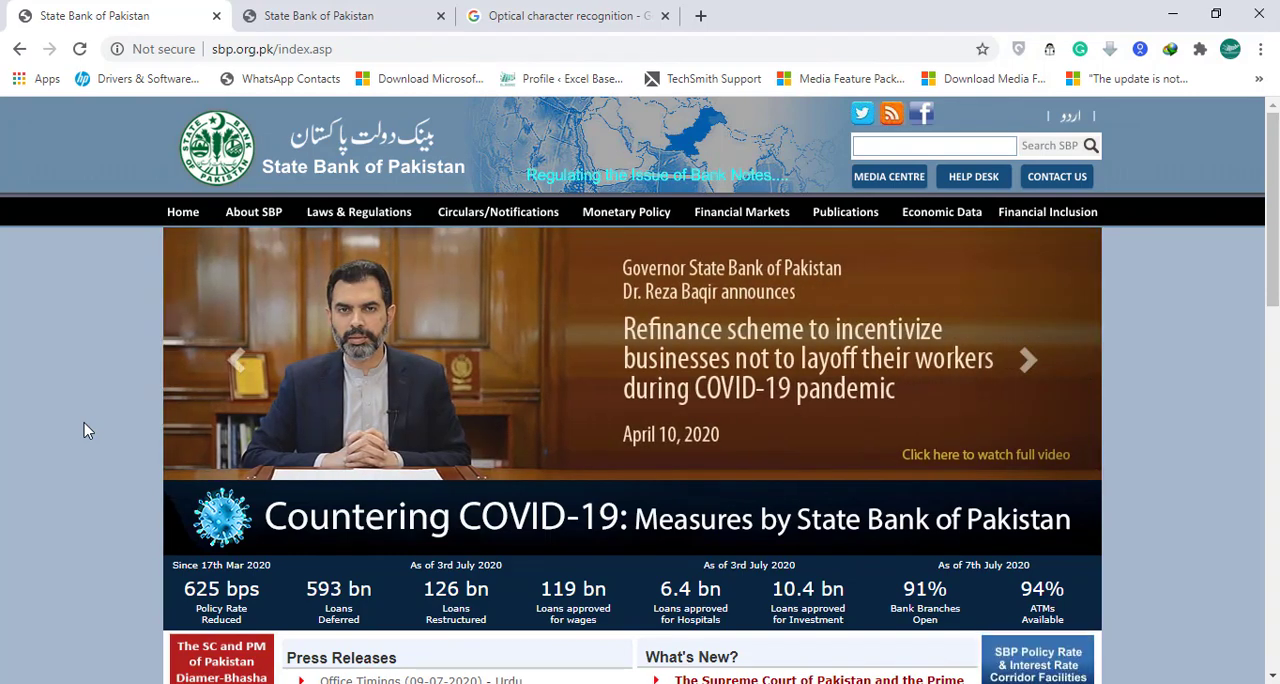
# Open the Total Deposits of Scheduled Banks - (Stock) report from the Banking Statistics list on the State Bank of Pakistan page.
pyautogui.click(330, 16)
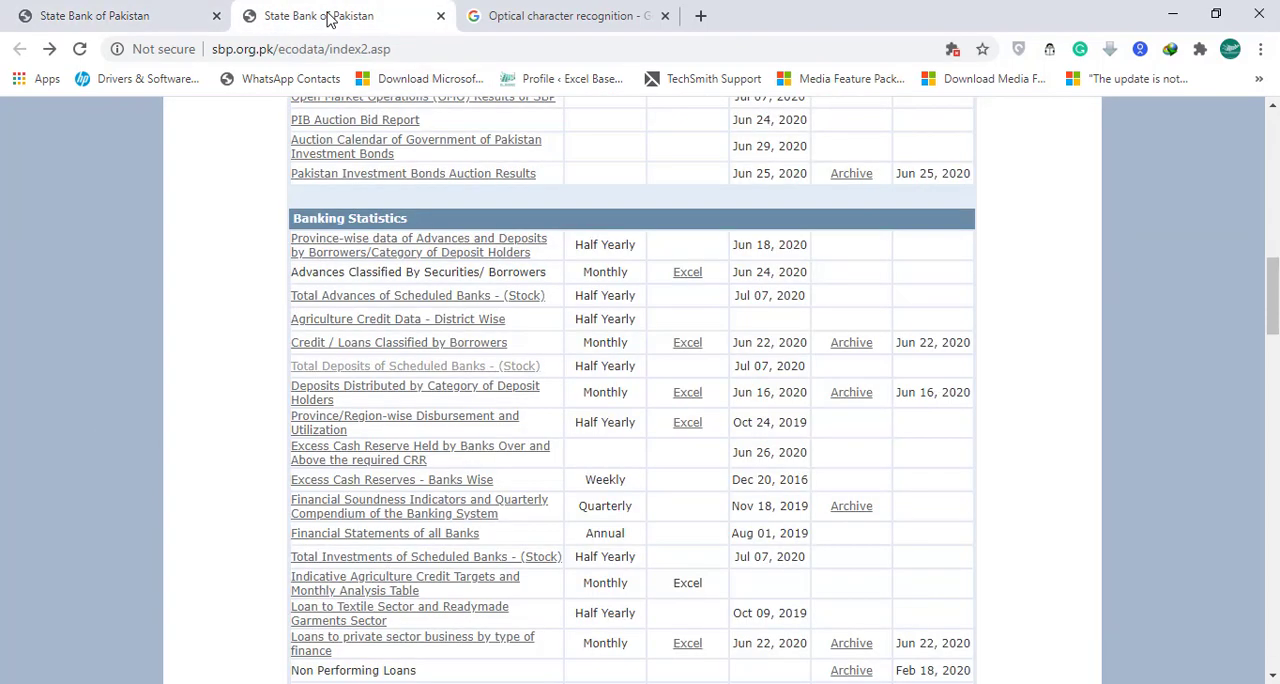
pyautogui.click(417, 370)
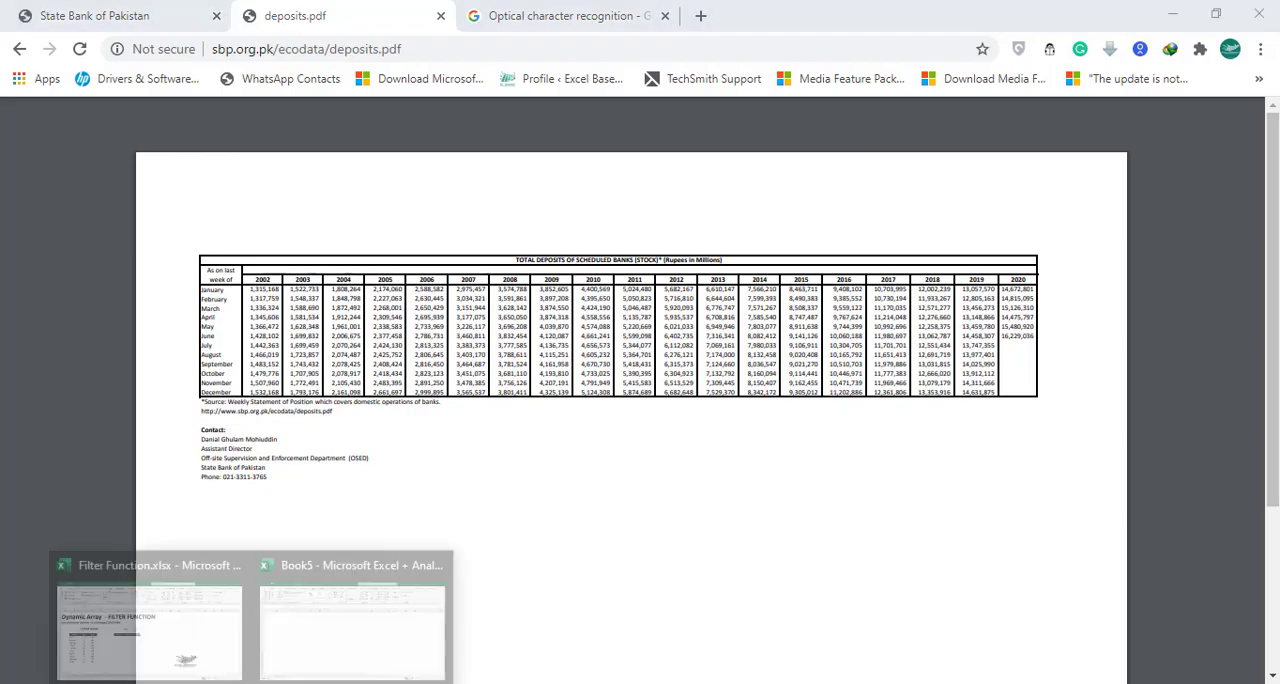
pyautogui.click(333, 663)
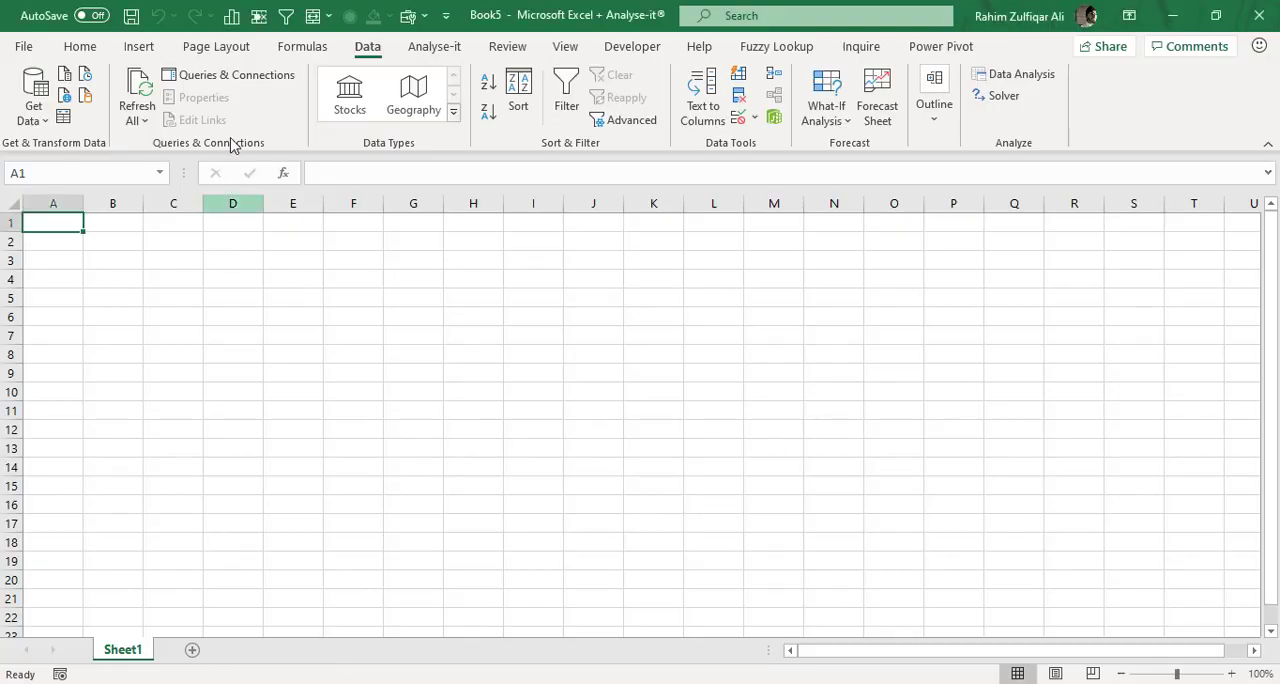
pyautogui.click(37, 122)
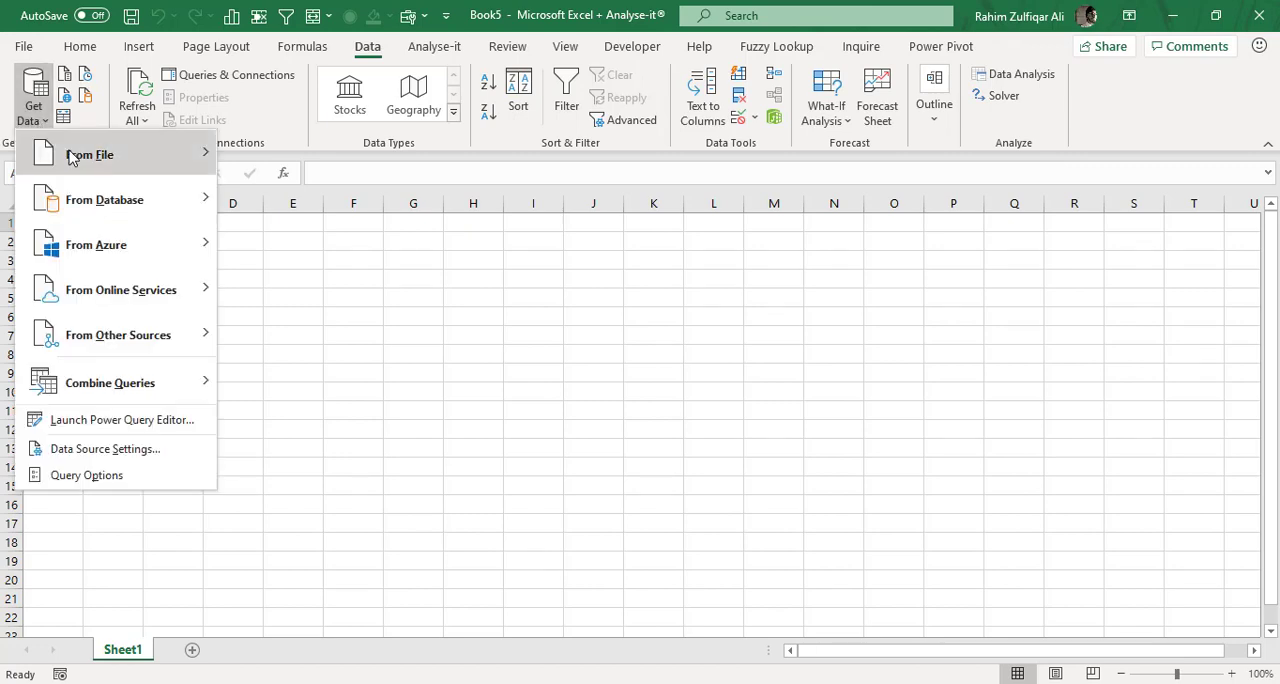
pyautogui.moveTo(70, 158)
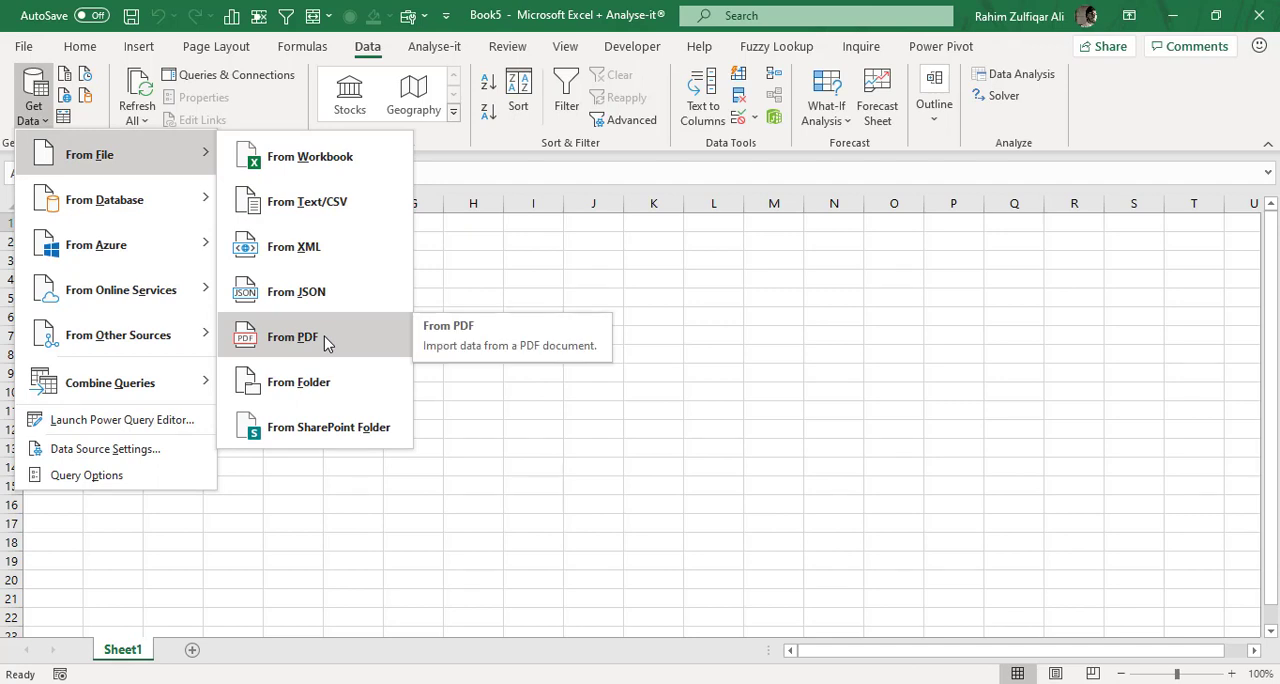
pyautogui.click(521, 494)
pyautogui.hotkey('alt', 'Tab')
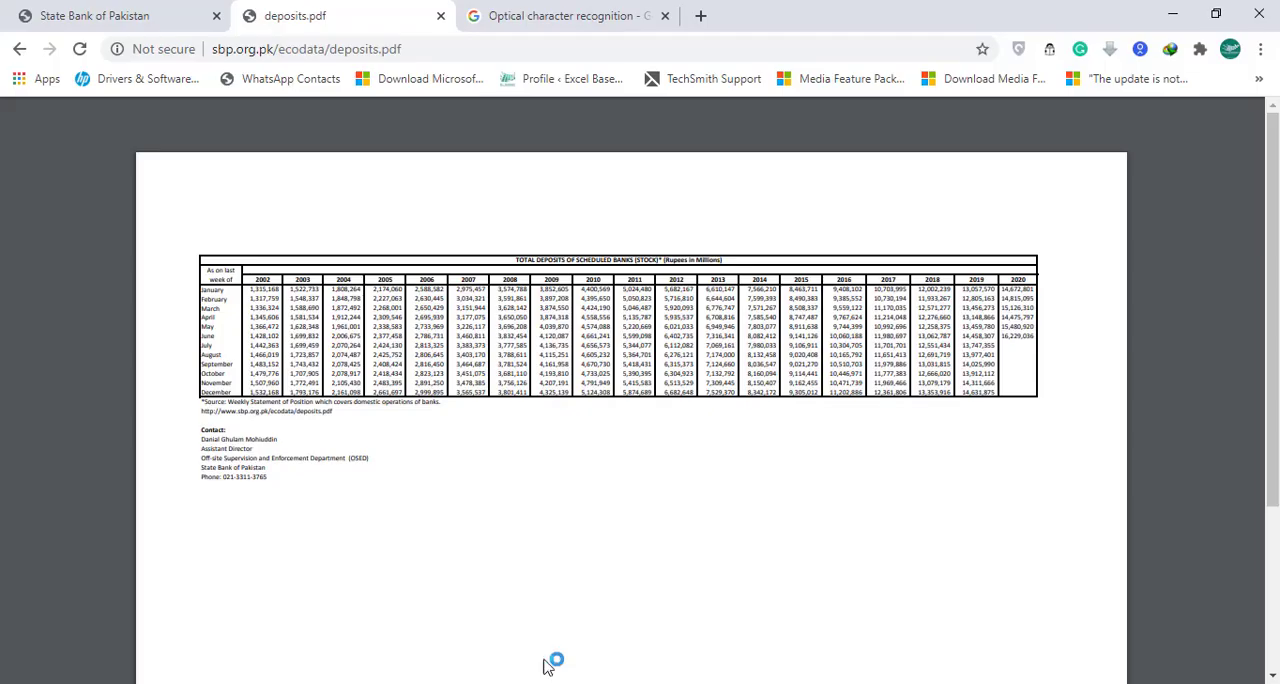
# Read the definition of optical character recognition in the already open Google search results.
pyautogui.click(565, 20)
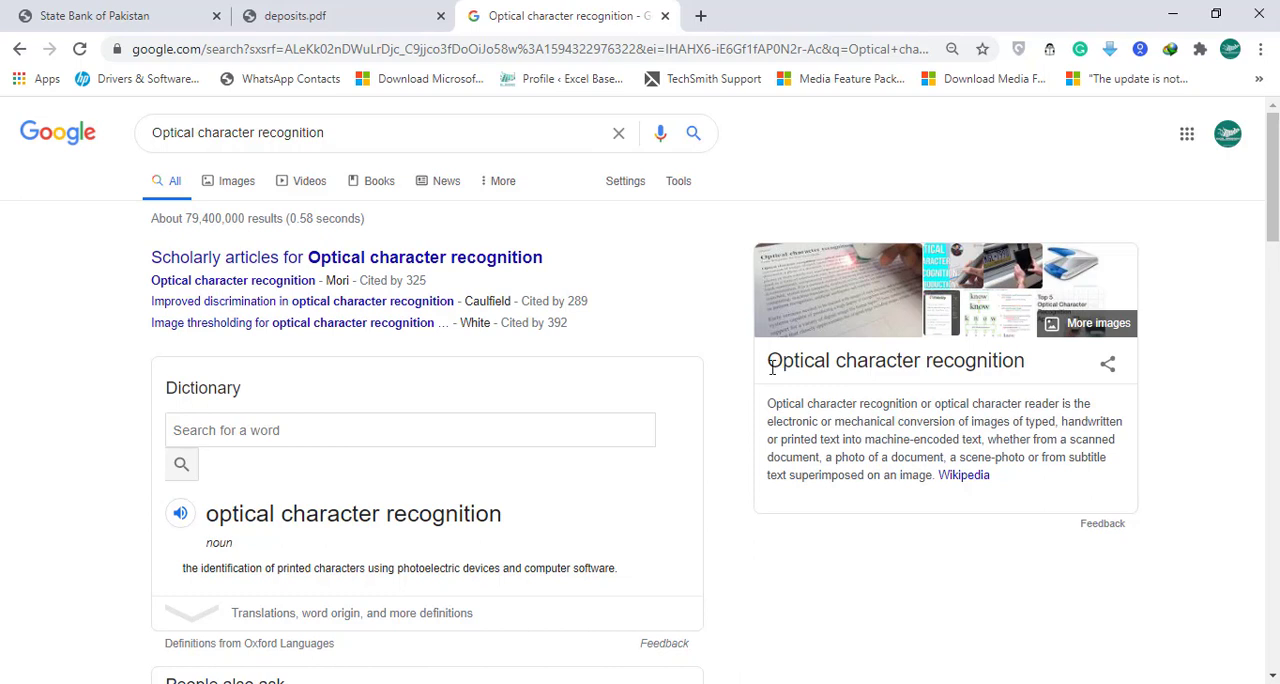
pyautogui.moveTo(770, 366); pyautogui.dragTo(876, 366)
pyautogui.moveTo(925, 366); pyautogui.dragTo(986, 362)
pyautogui.click(983, 362)
# Switch to the Book5 workbook in Excel and import deposits.pdf from the PDF to Excel folder as a PDF data source.
pyautogui.moveTo(296, 680)
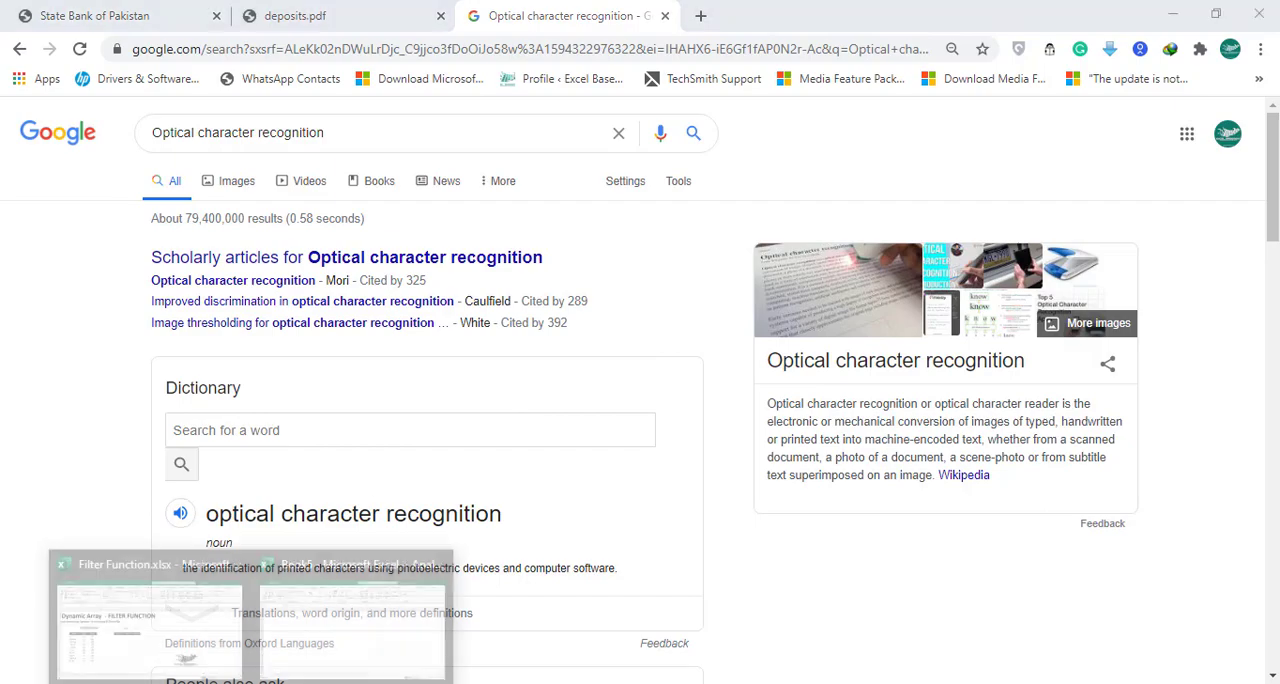
pyautogui.click(296, 657)
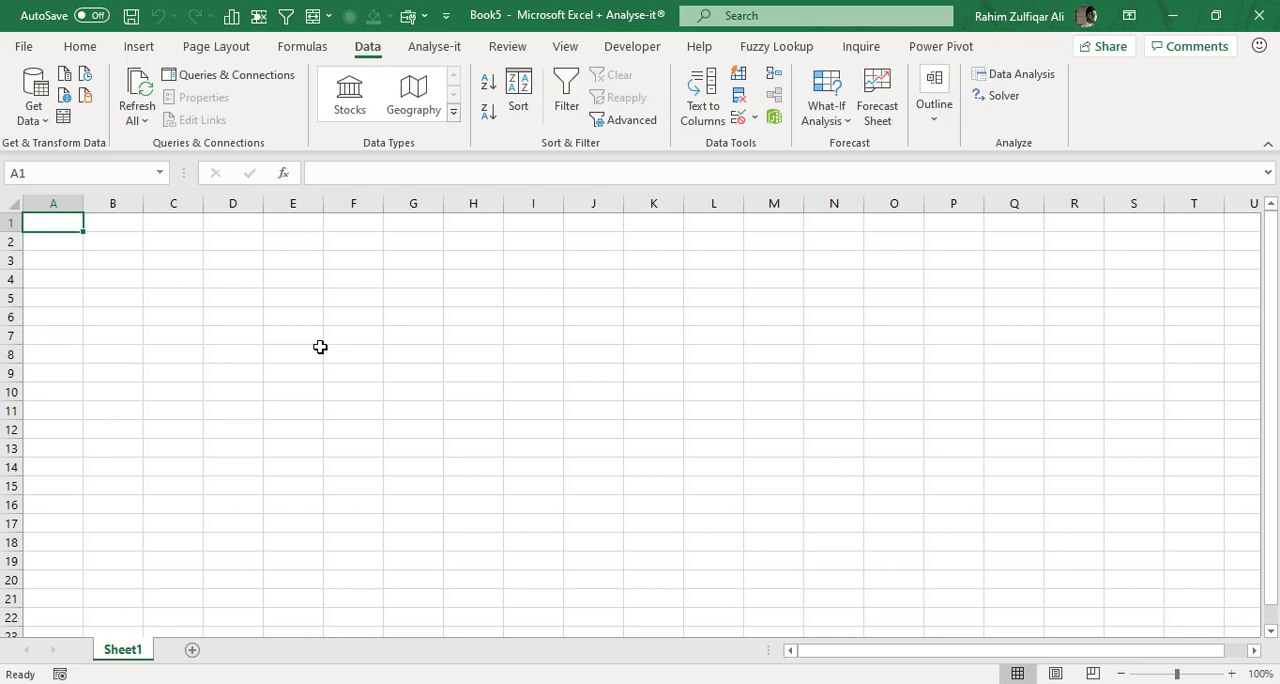
pyautogui.click(36, 112)
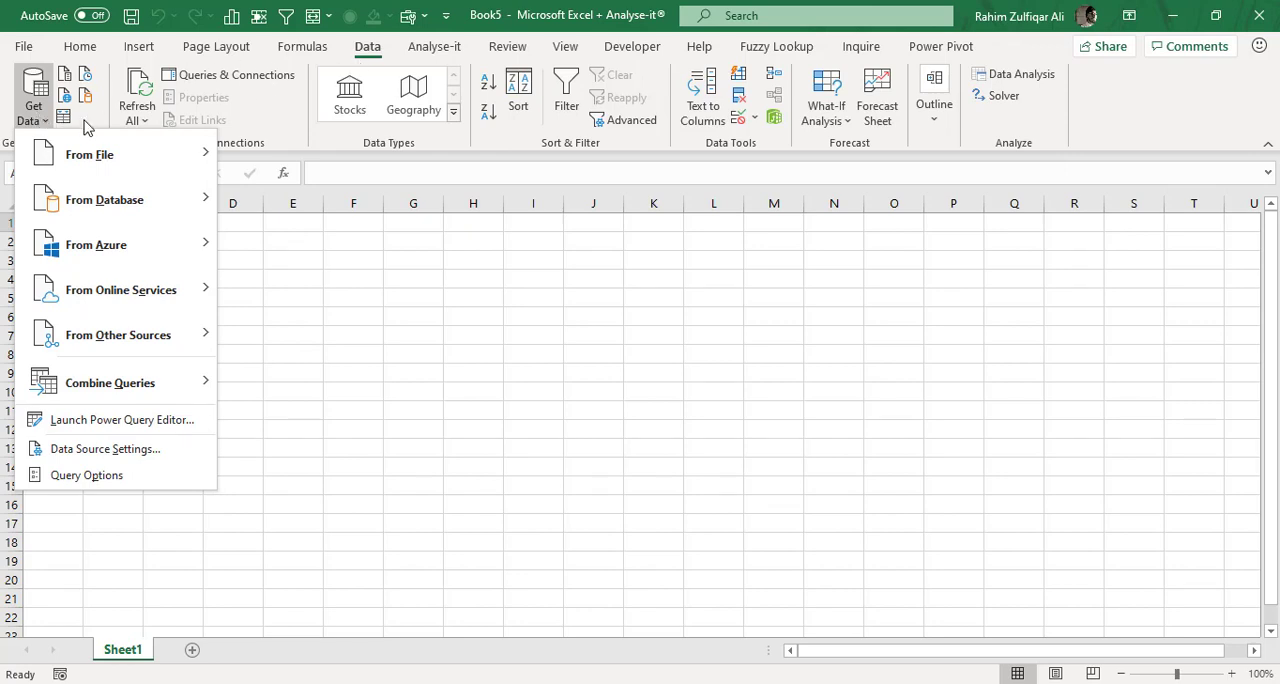
pyautogui.click(229, 234)
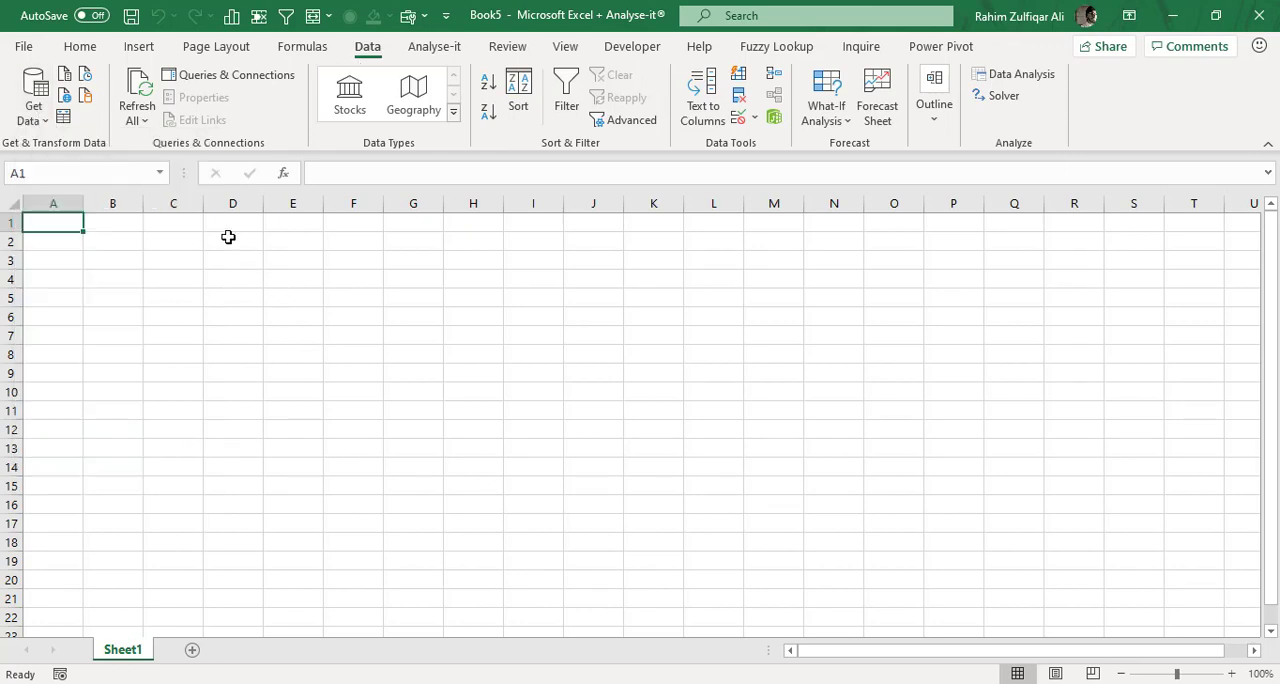
pyautogui.click(31, 124)
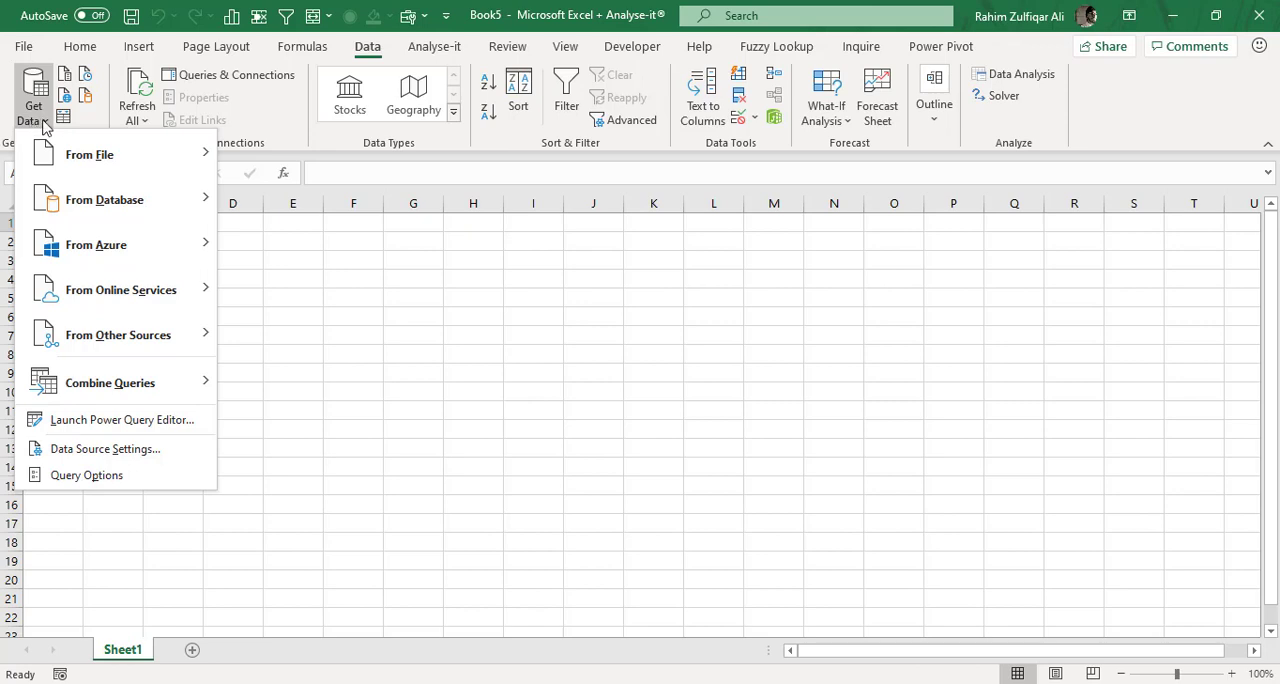
pyautogui.moveTo(101, 158)
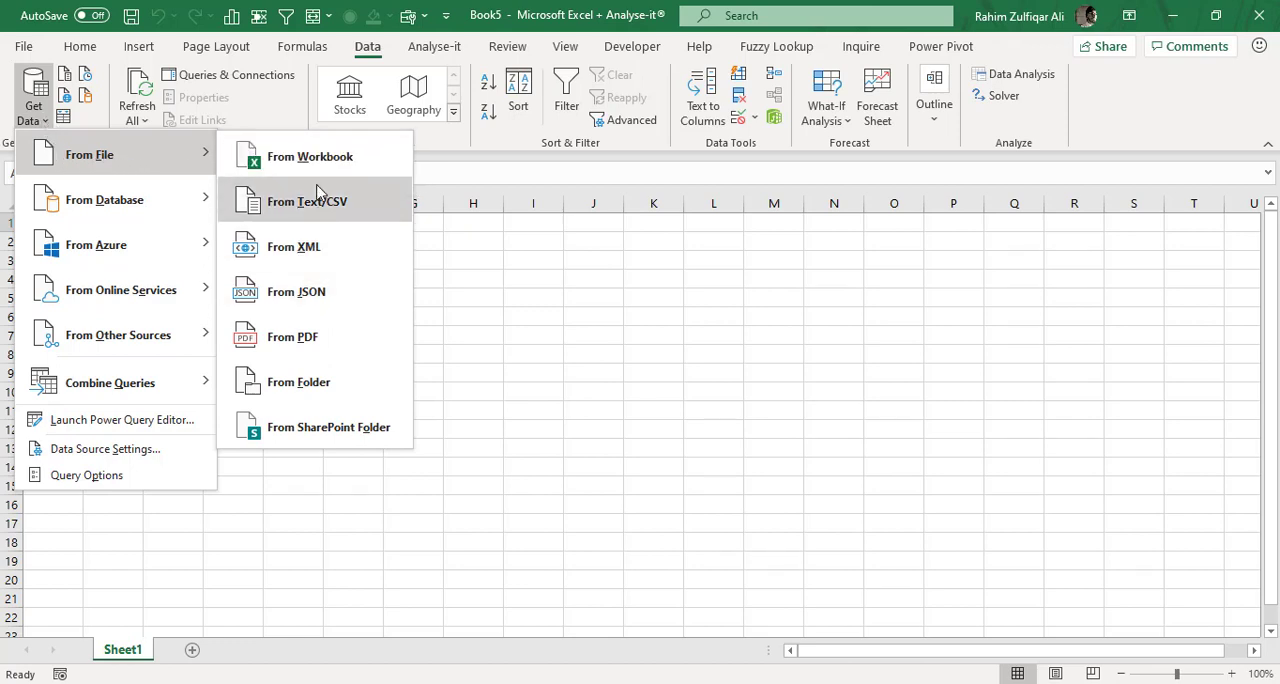
pyautogui.click(293, 338)
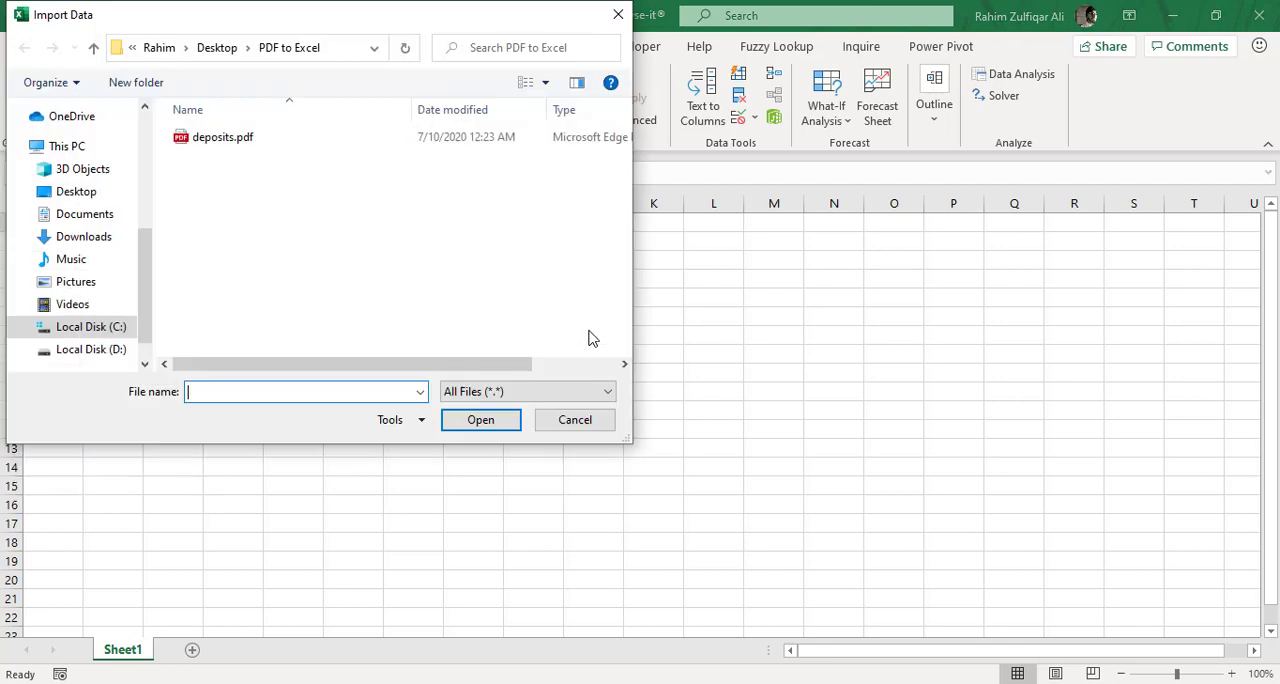
pyautogui.click(222, 140)
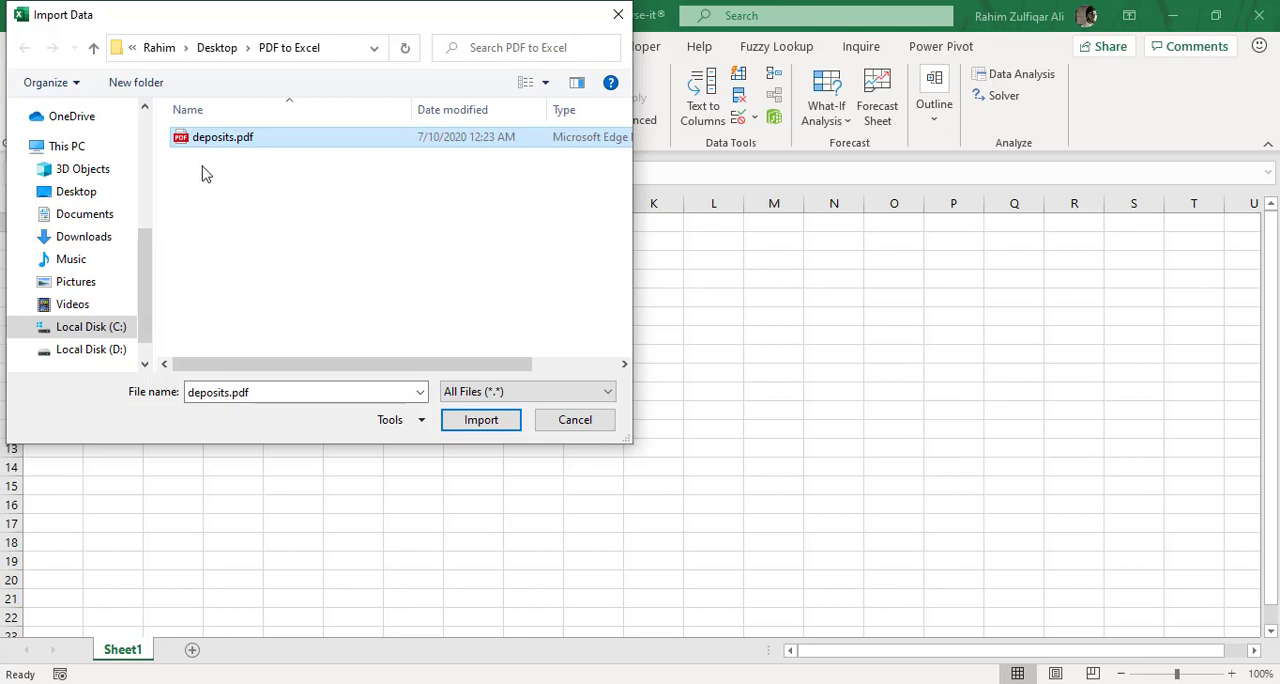
pyautogui.click(478, 419)
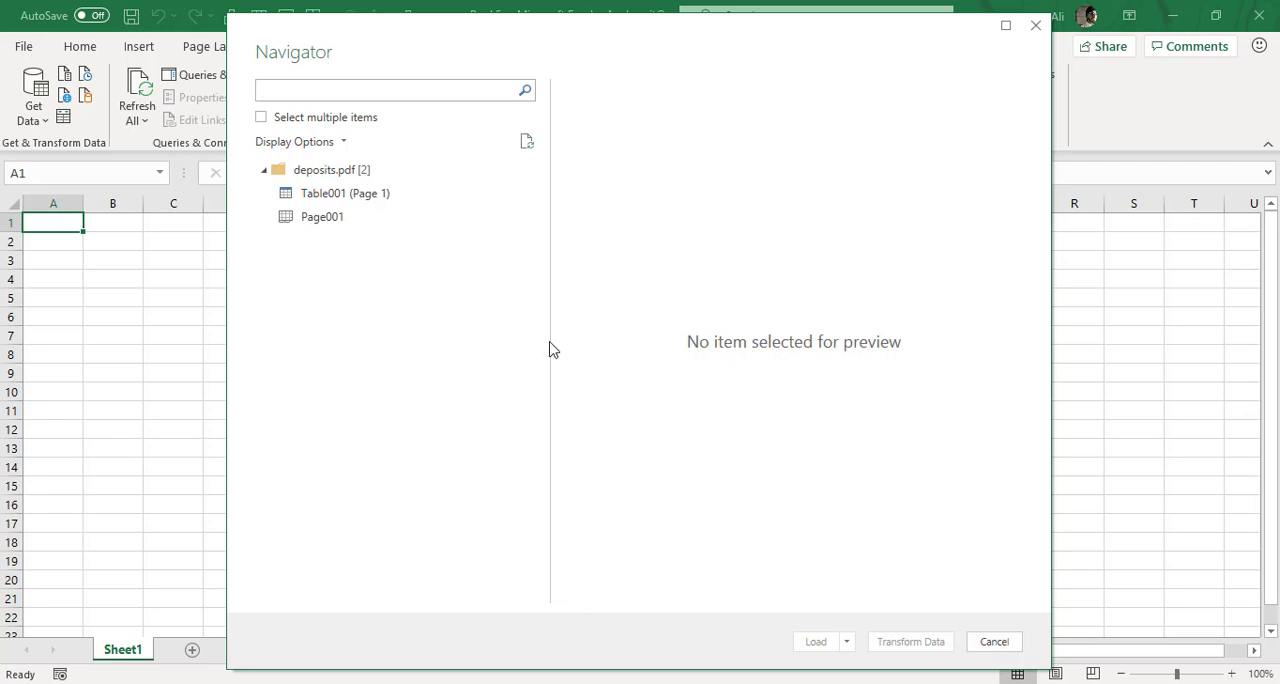
# Preview Page001 and Table001 (Page 1) of deposits.pdf, and open Table001 (Page 1) for transformation in Power Query Editor.
pyautogui.click(330, 175)
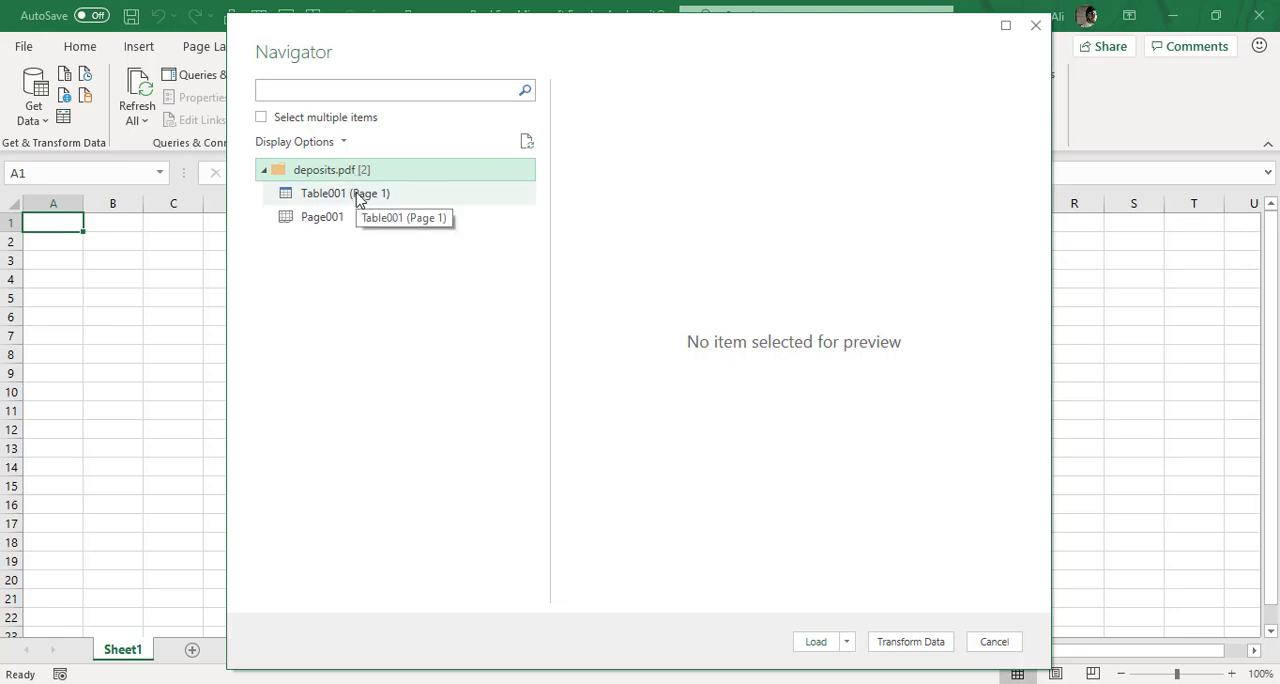
pyautogui.click(305, 220)
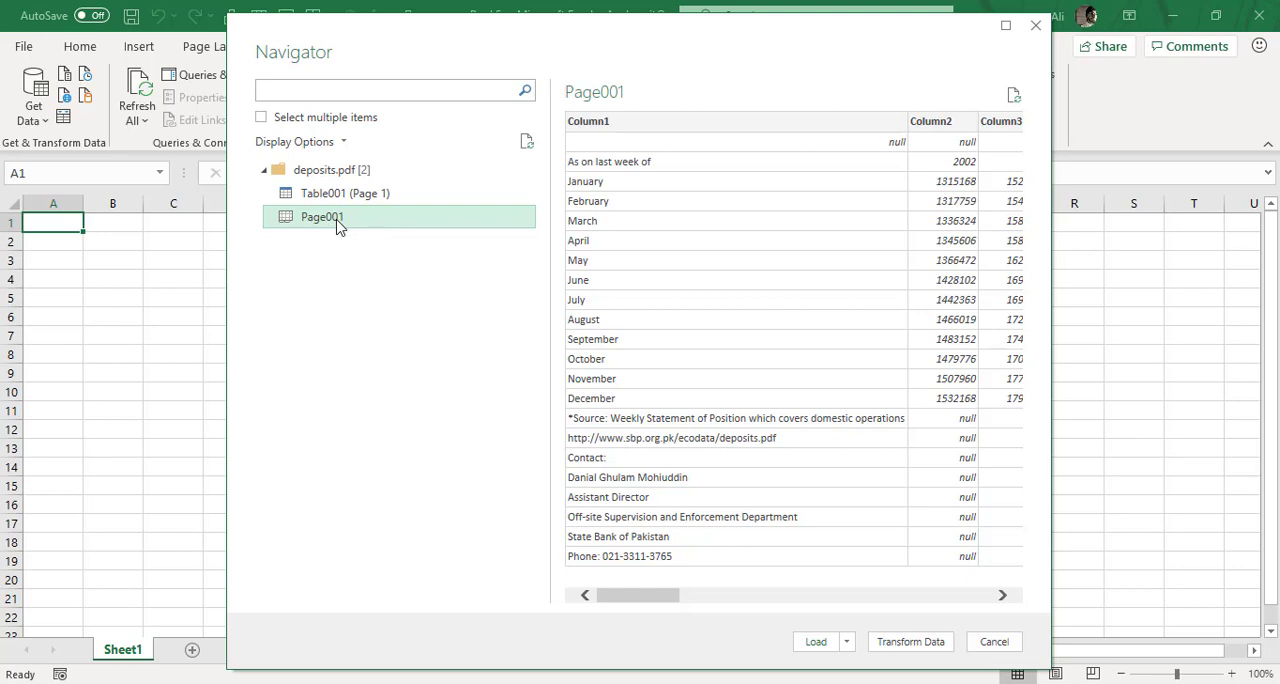
pyautogui.click(358, 197)
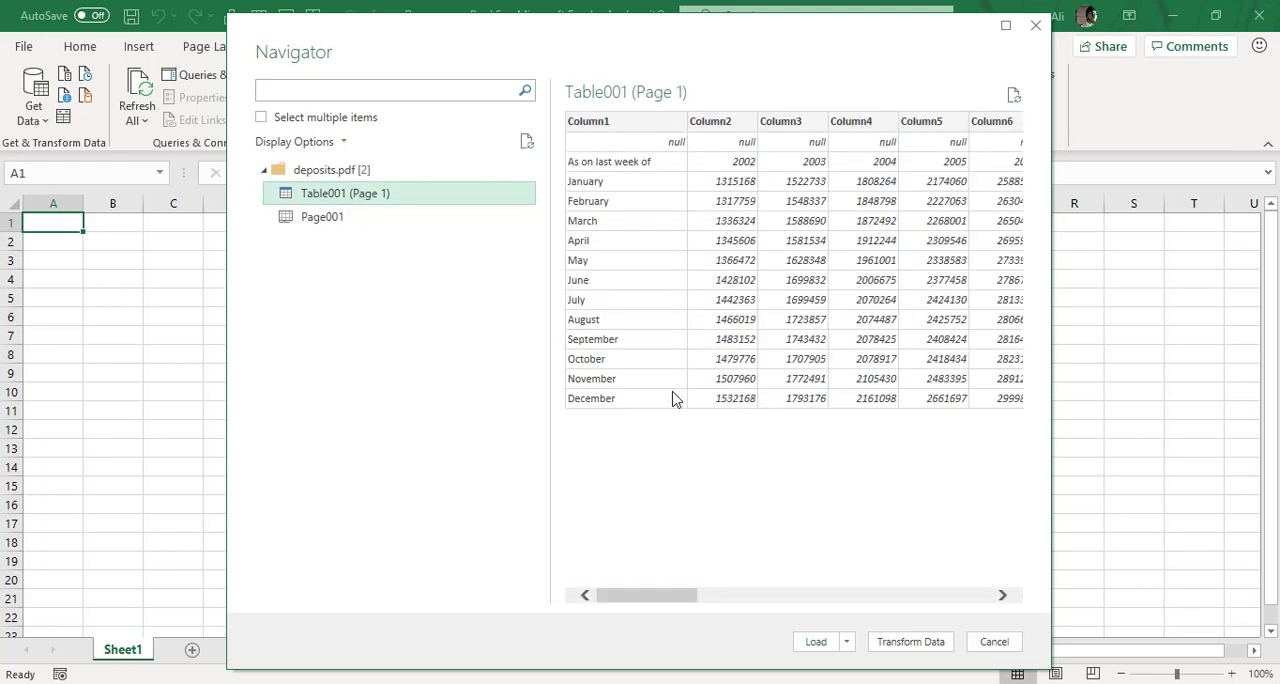
pyautogui.moveTo(676, 600)
pyautogui.mouseDown()
pyautogui.moveTo(900, 597)
pyautogui.moveTo(978, 610)
pyautogui.moveTo(660, 609)
pyautogui.mouseUp()
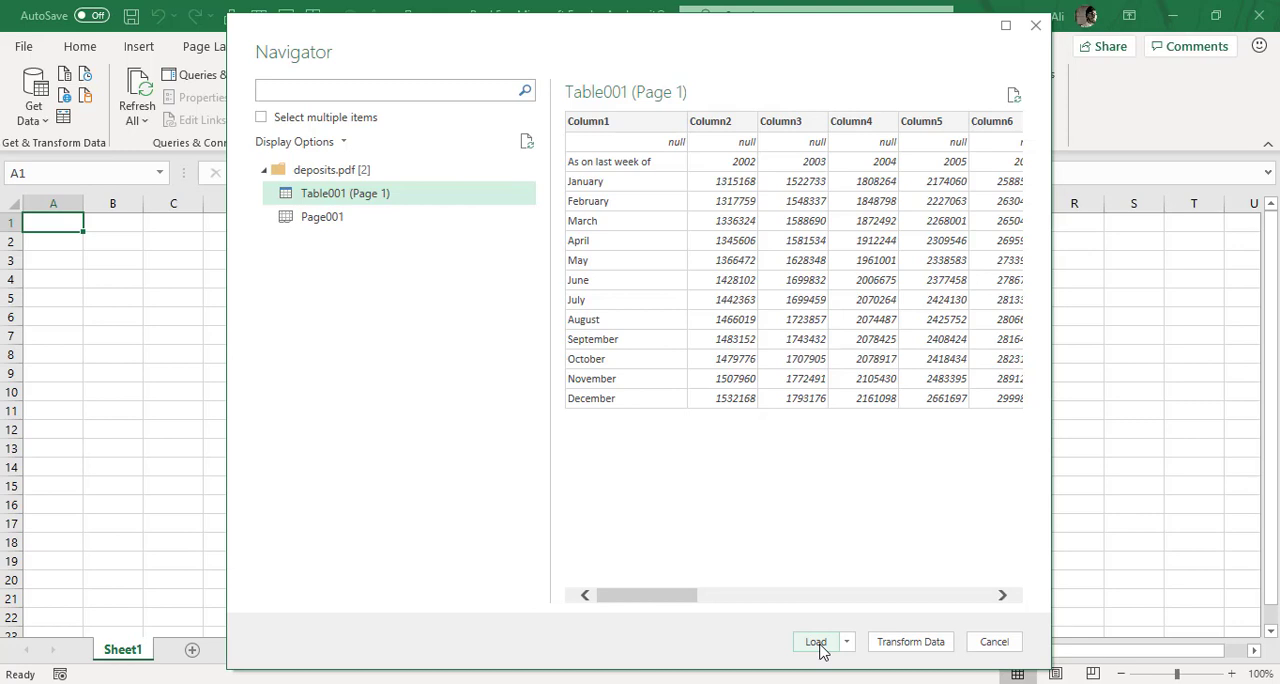
pyautogui.click(897, 643)
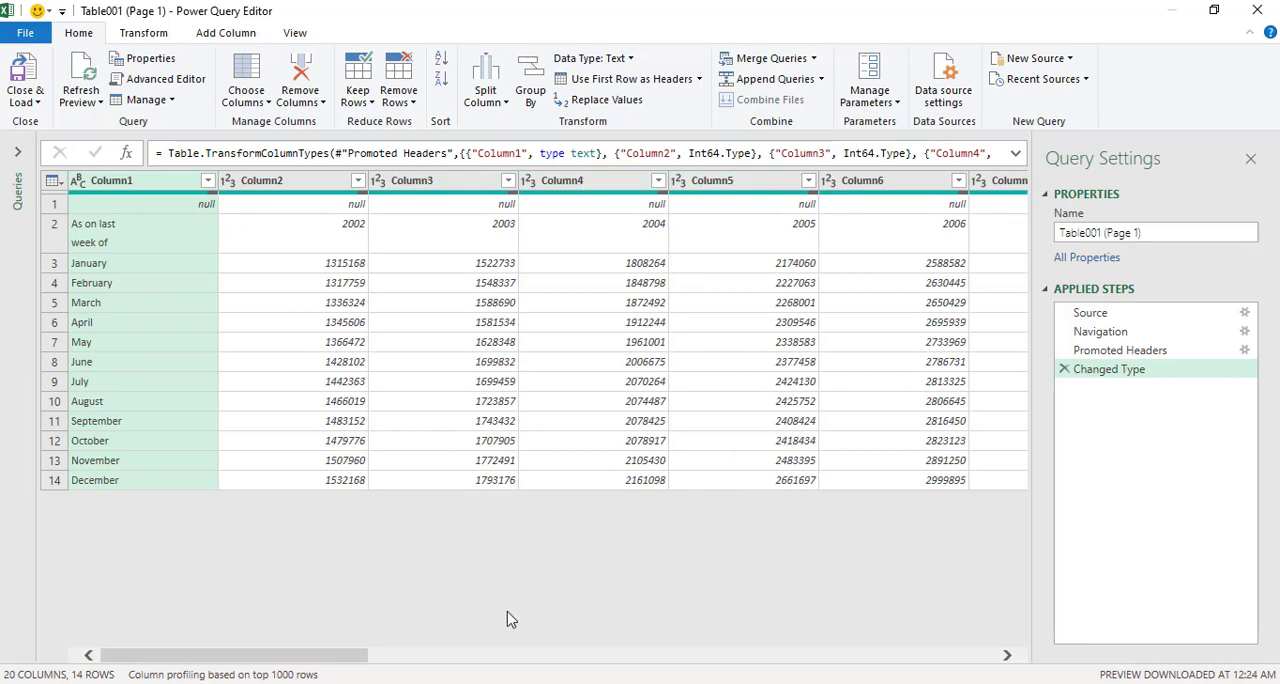
# Remove the top 1 row, which holds only null values, from the deposits table.
pyautogui.moveTo(358, 655); pyautogui.dragTo(316, 655)
pyautogui.moveTo(314, 656); pyautogui.dragTo(250, 678)
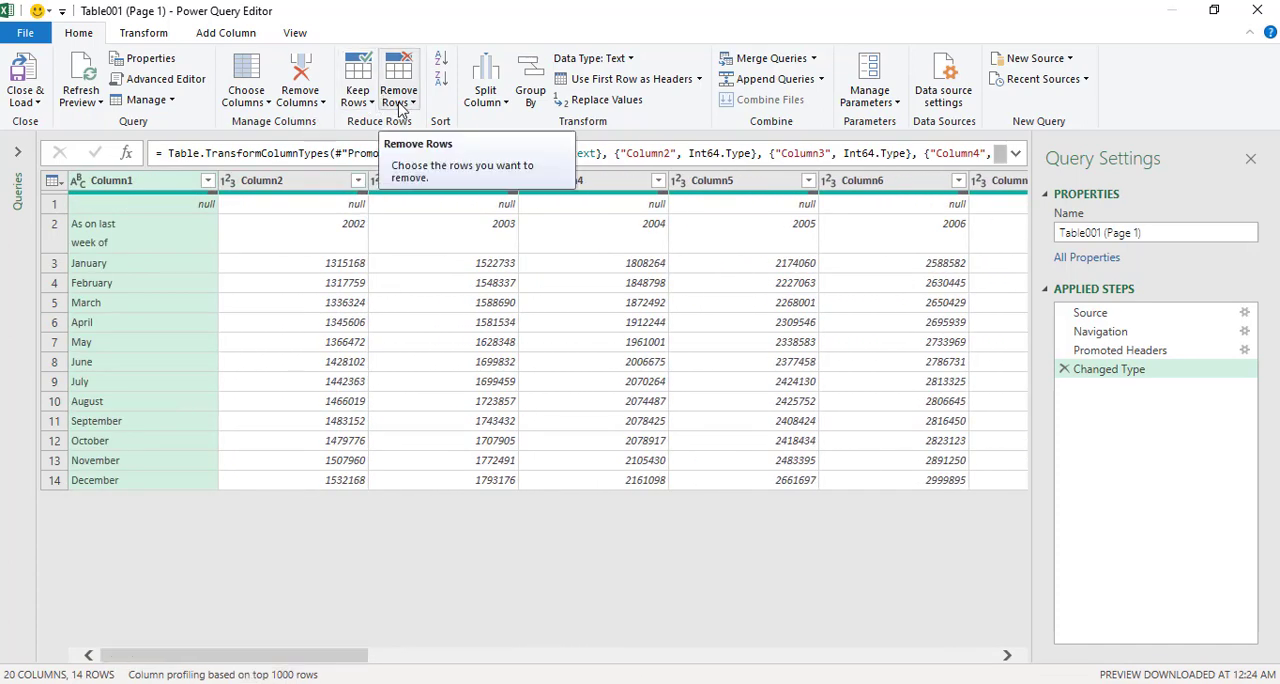
pyautogui.click(400, 104)
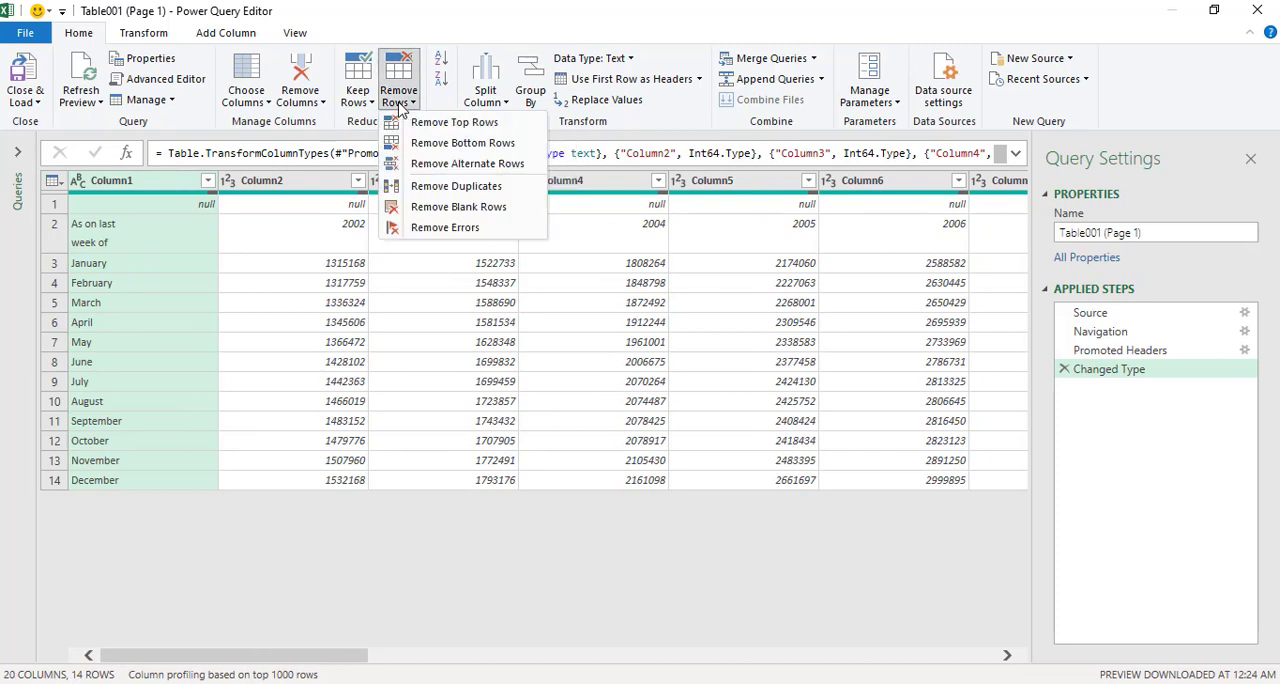
pyautogui.click(84, 34)
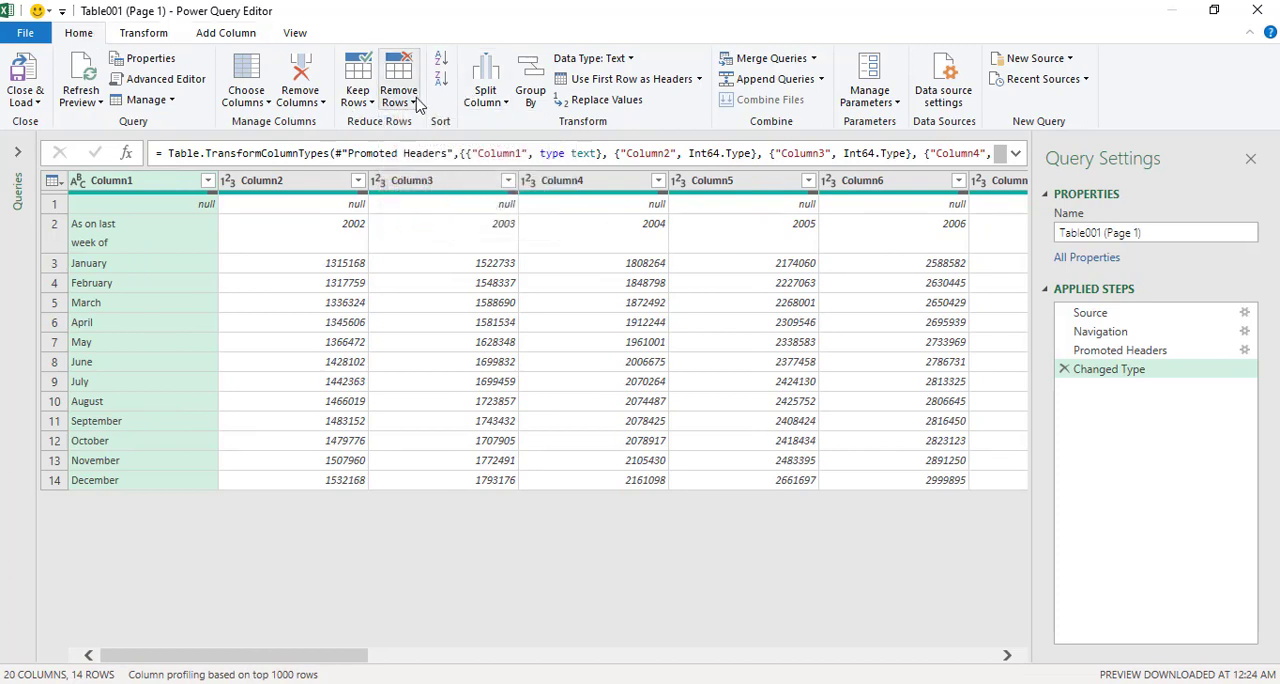
pyautogui.click(414, 103)
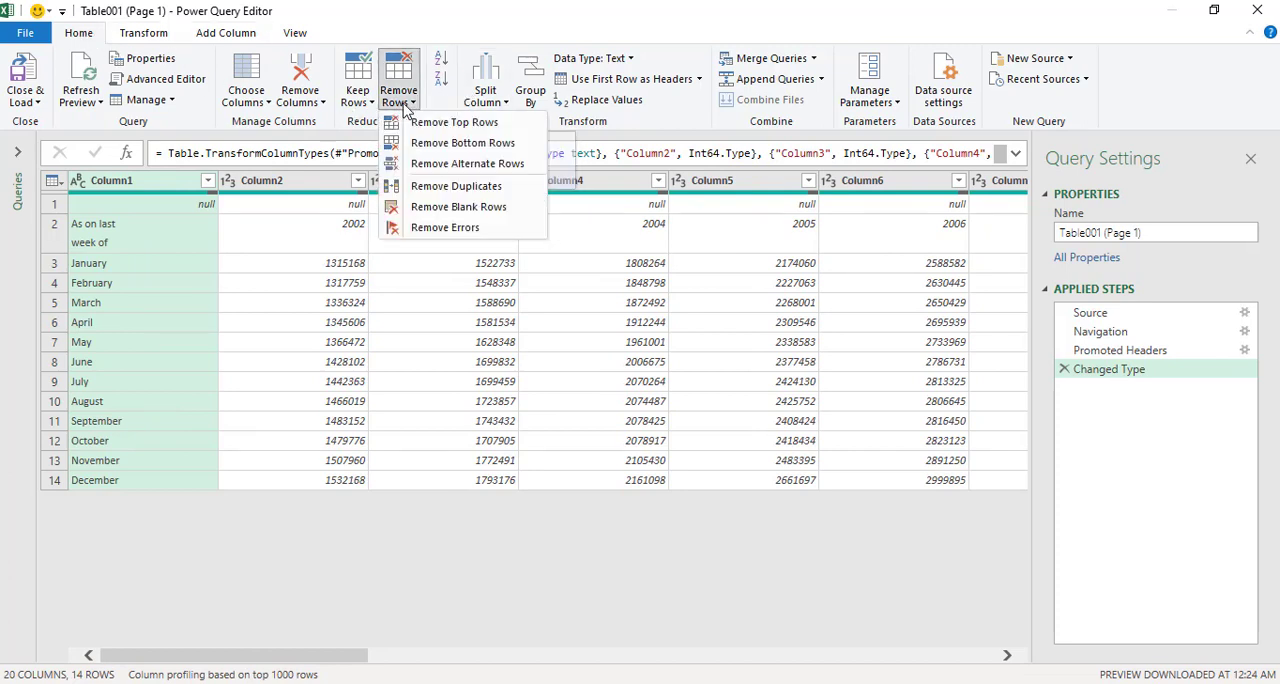
pyautogui.click(454, 129)
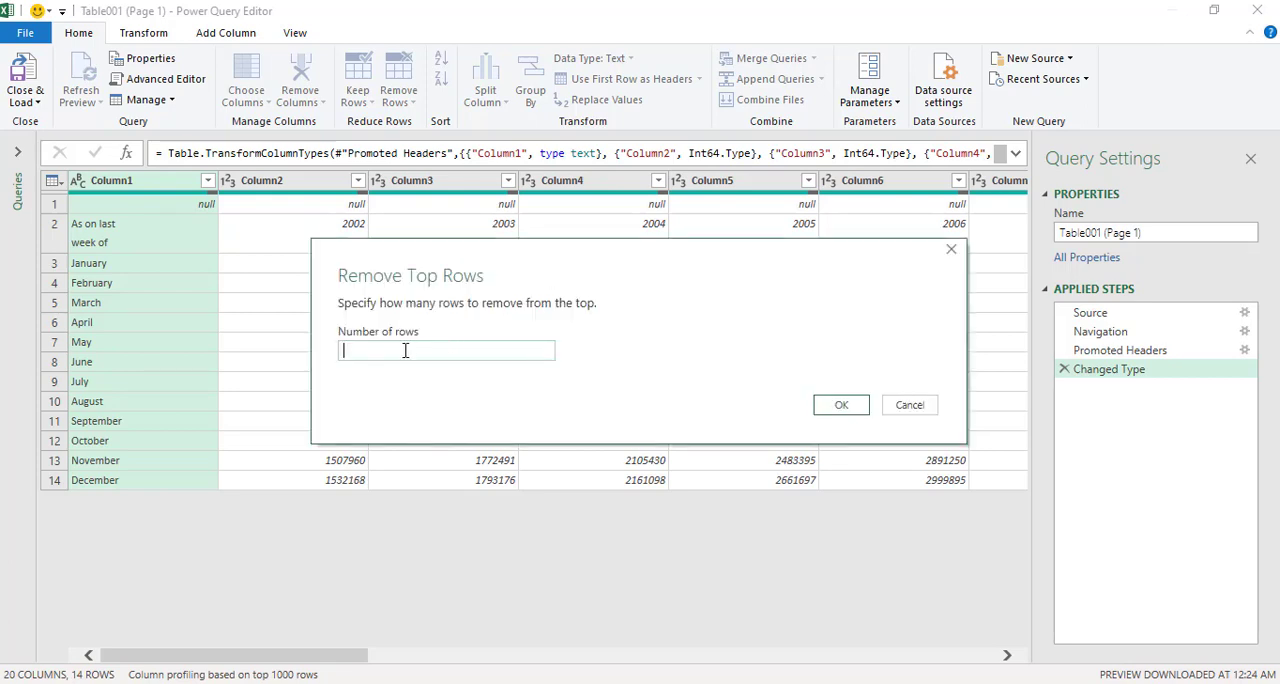
pyautogui.write('1')
pyautogui.click(838, 406)
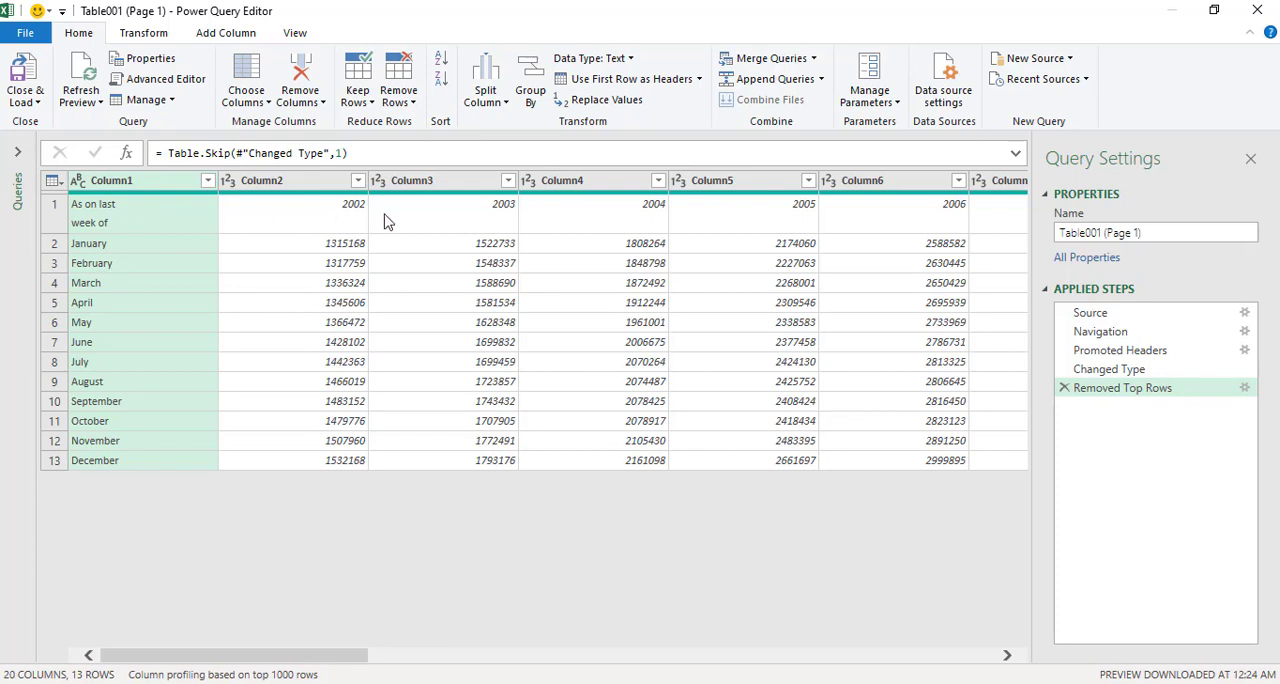
# Promote the first row with the years to column headers, and view the query's code in the Advanced Editor without editing it.
pyautogui.click(130, 224)
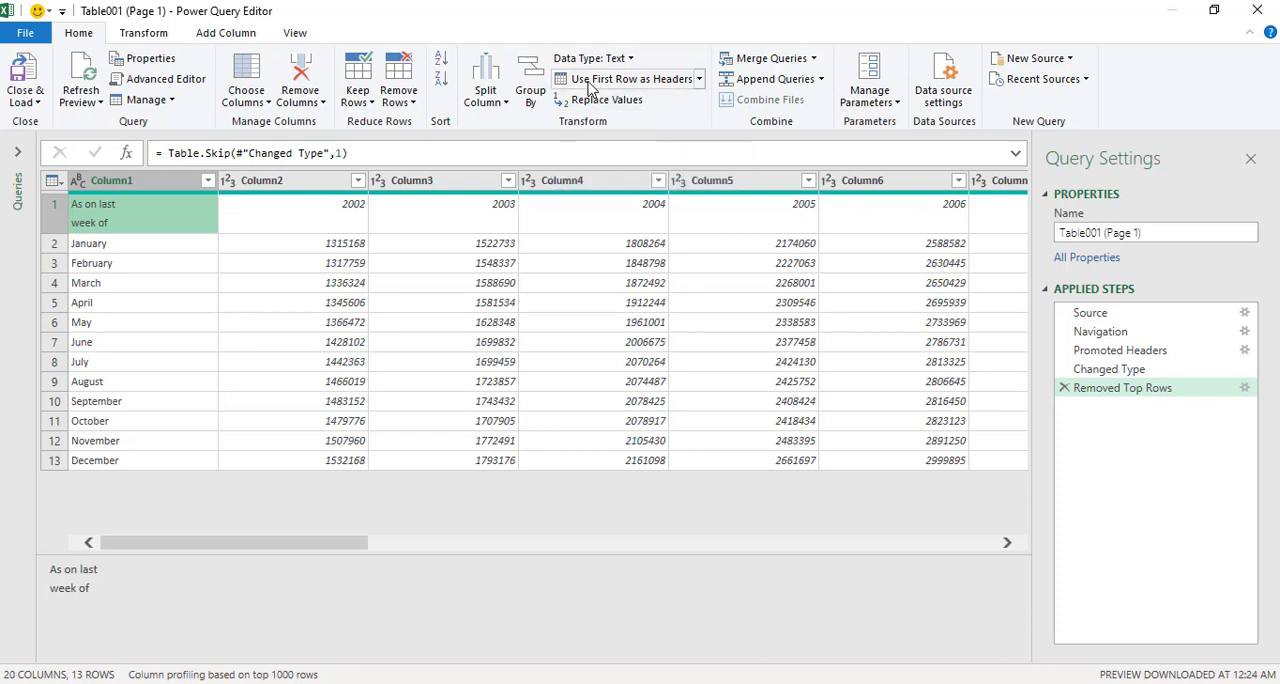
pyautogui.click(628, 80)
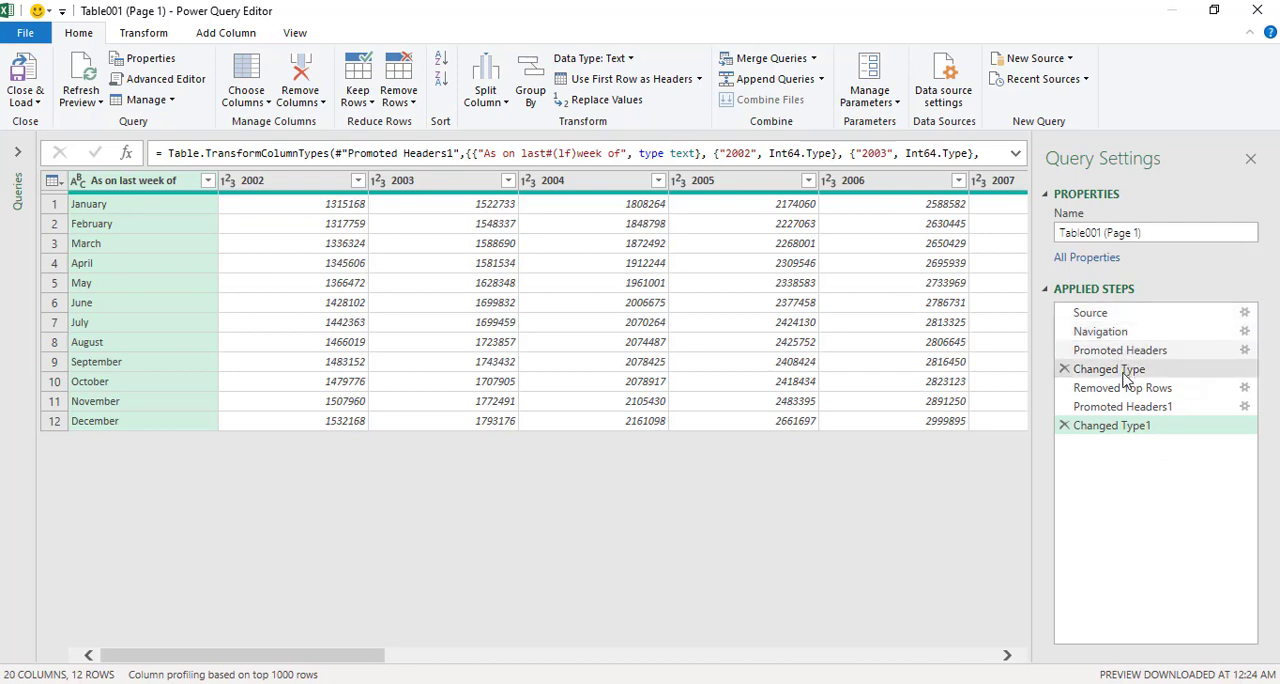
pyautogui.click(164, 82)
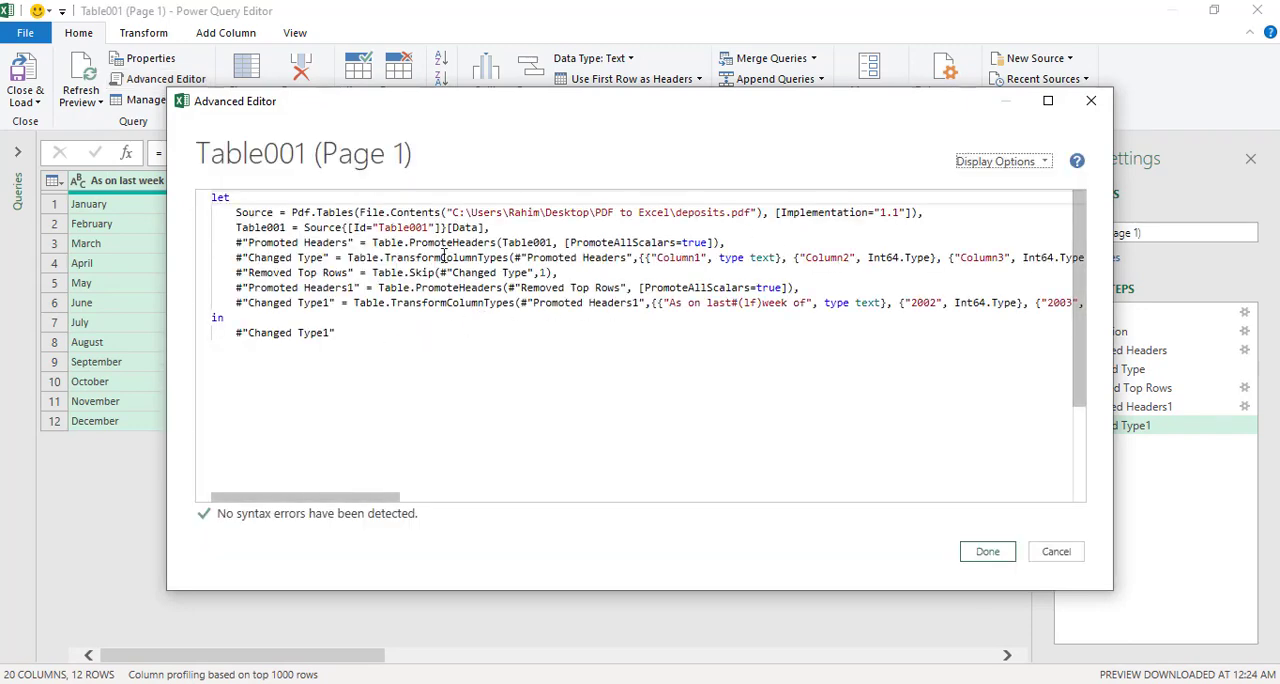
pyautogui.click(1090, 104)
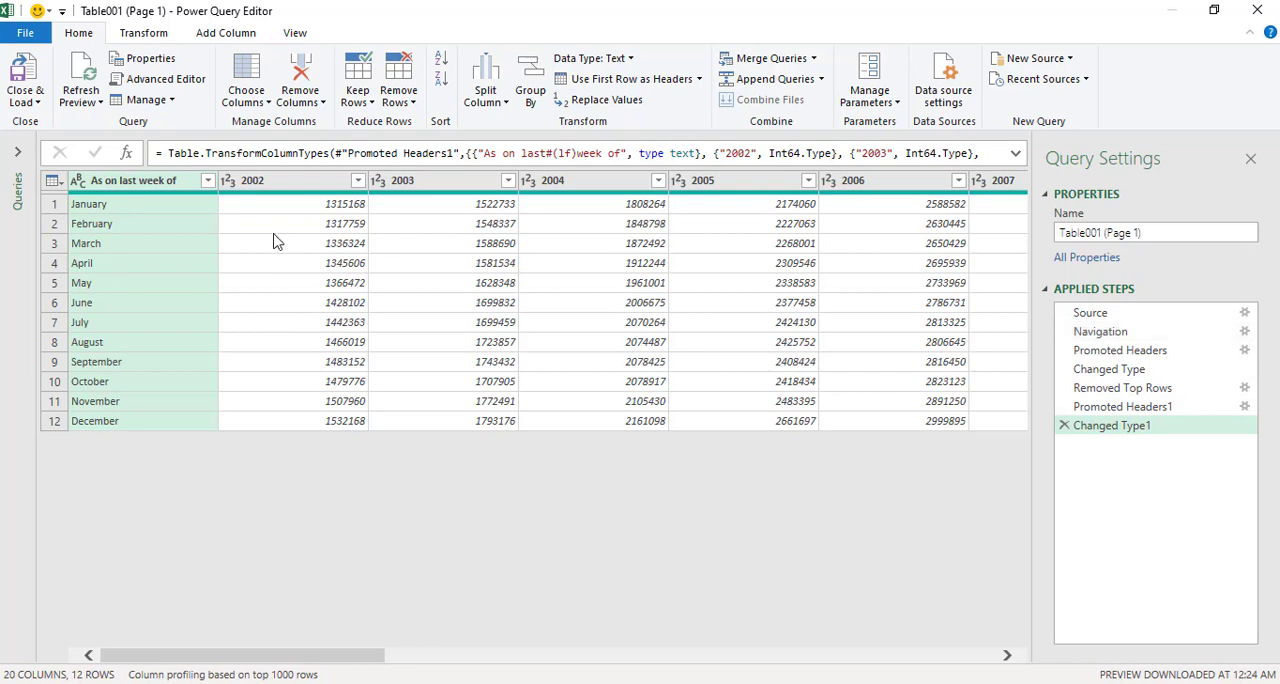
# Unpivot the year columns 2002 through 2020 into attribute-value pairs, keeping the "As on last week of" column.
pyautogui.click(280, 180)
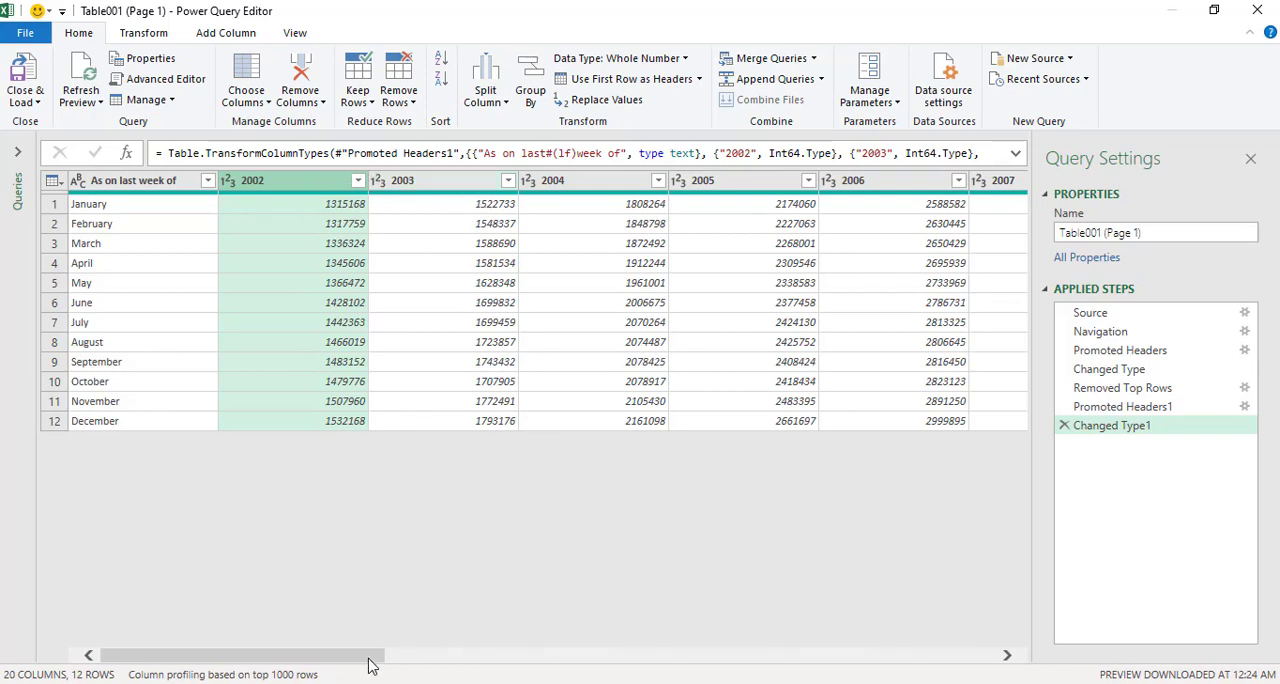
pyautogui.moveTo(372, 660); pyautogui.dragTo(1066, 646)
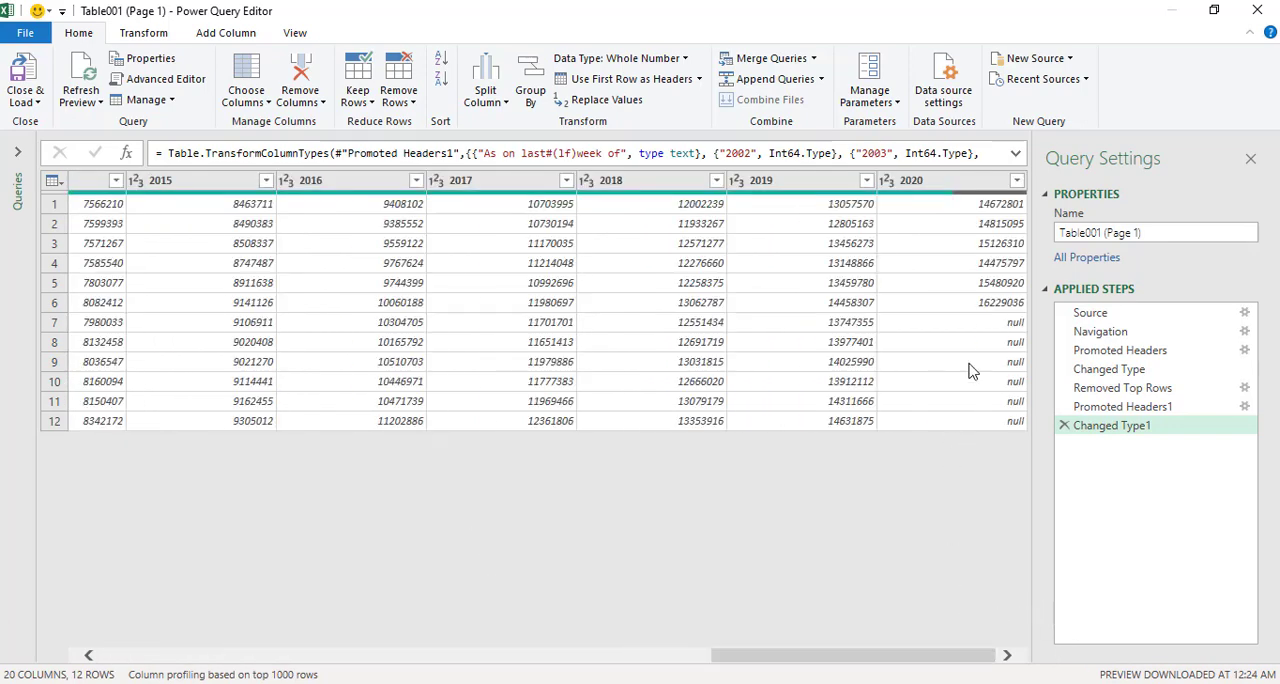
pyautogui.keyDown('shift'); pyautogui.click(950, 181); pyautogui.keyUp('shift')
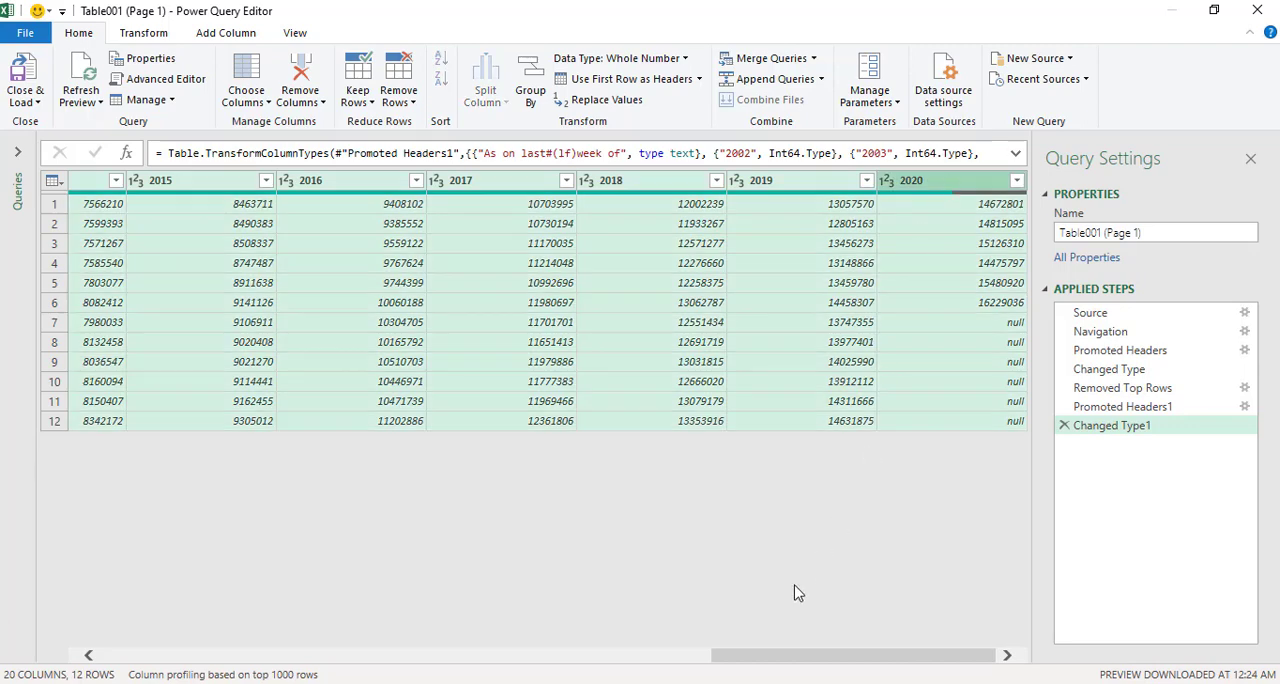
pyautogui.moveTo(779, 661); pyautogui.dragTo(140, 662)
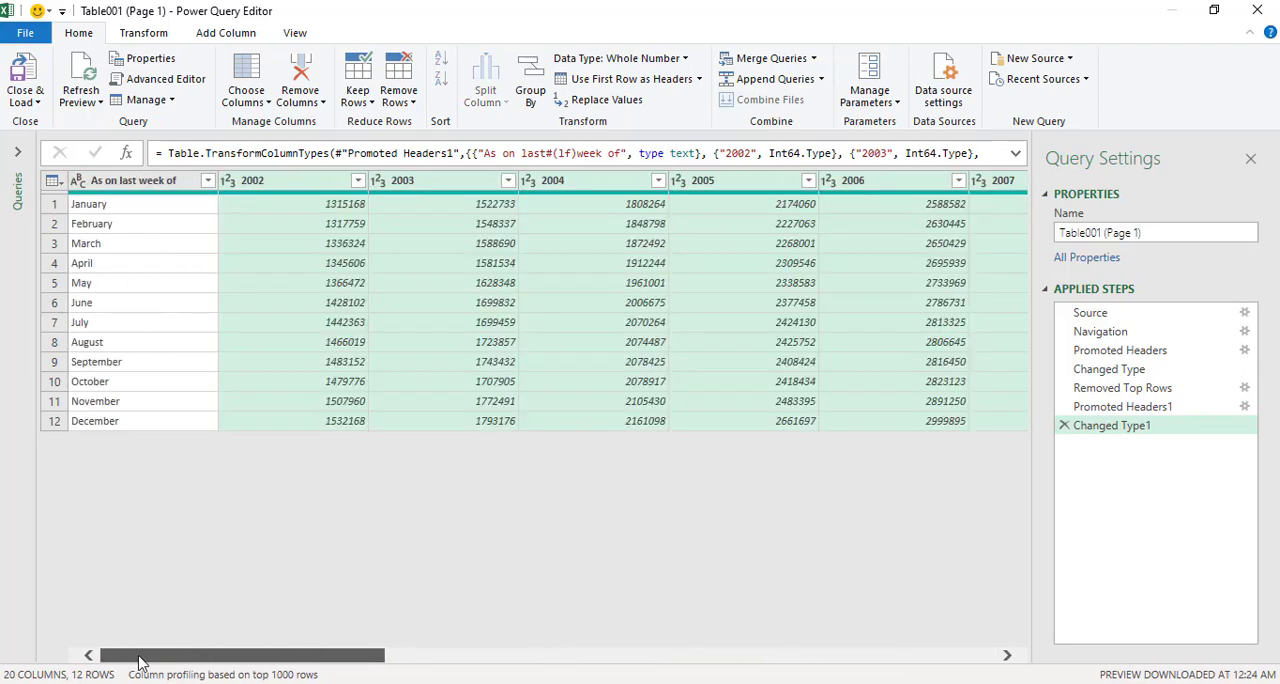
pyautogui.click(143, 35)
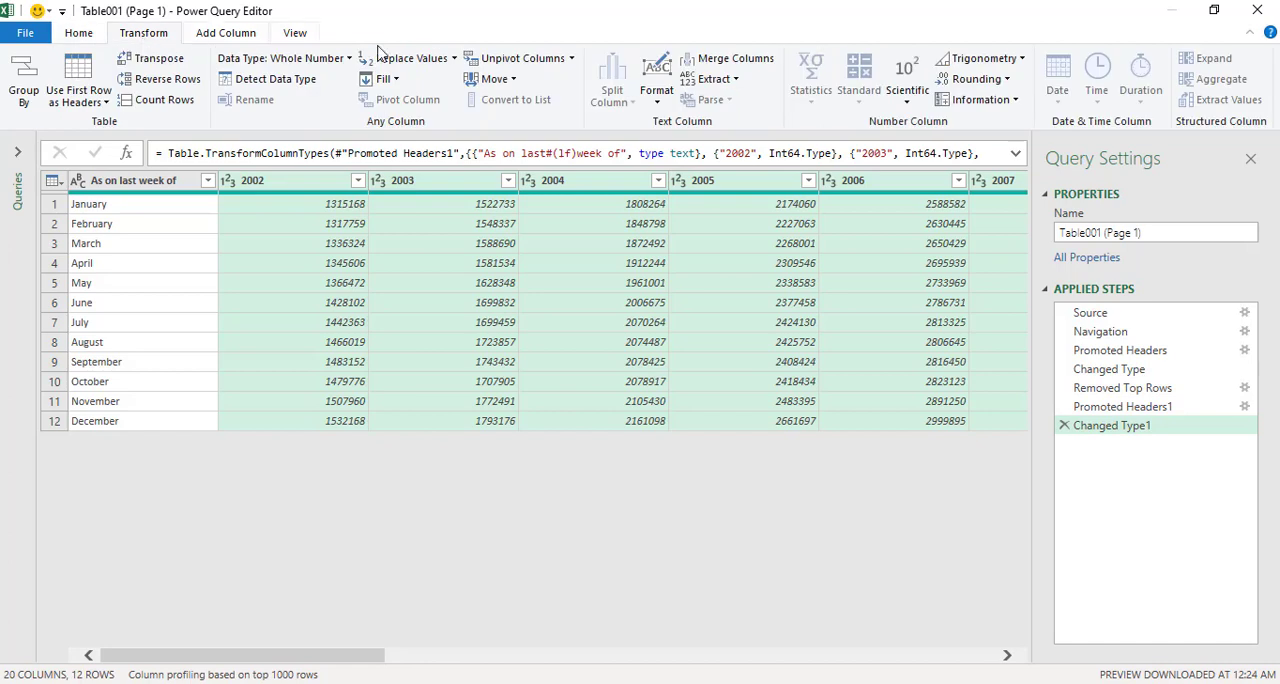
pyautogui.click(533, 62)
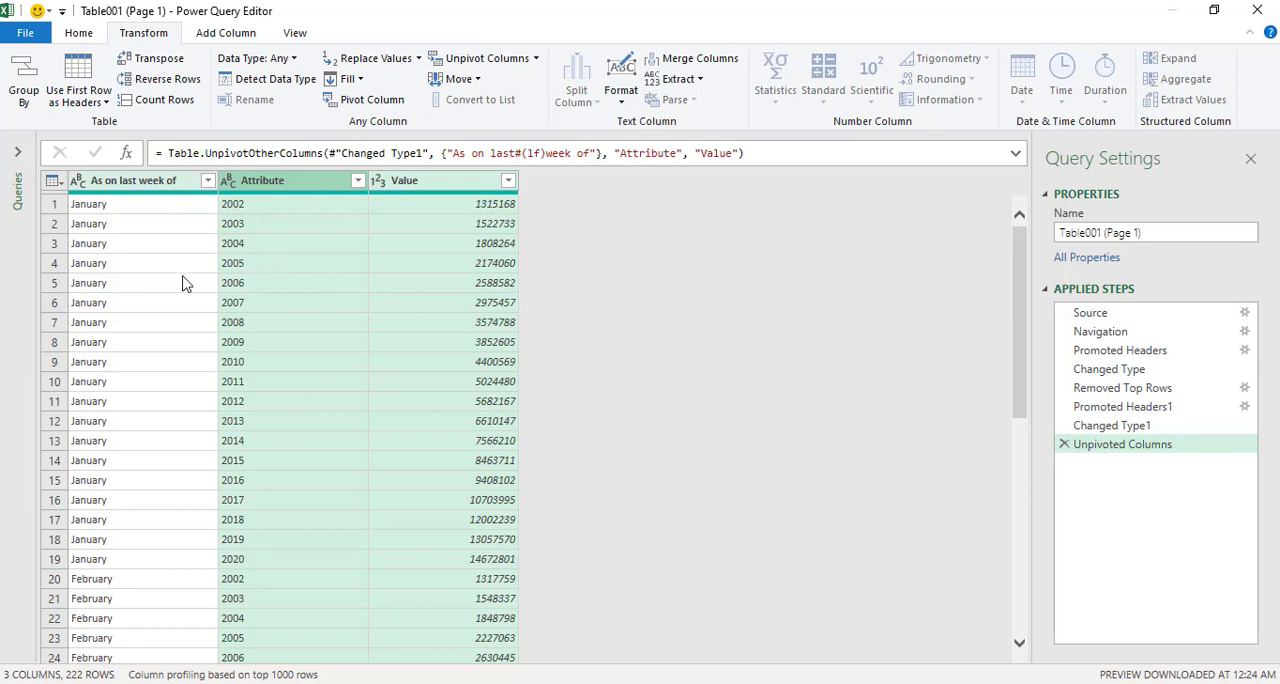
# Rename the "As on last week of" column to Month.
pyautogui.click(288, 245)
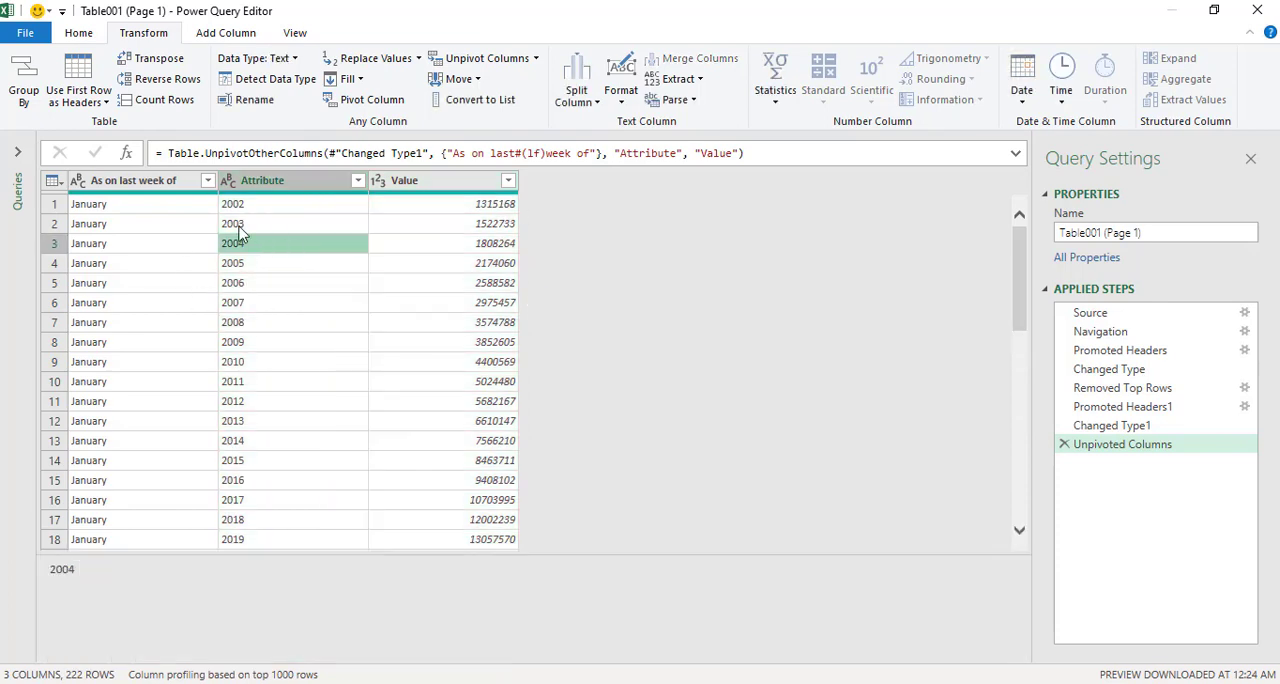
pyautogui.click(132, 188)
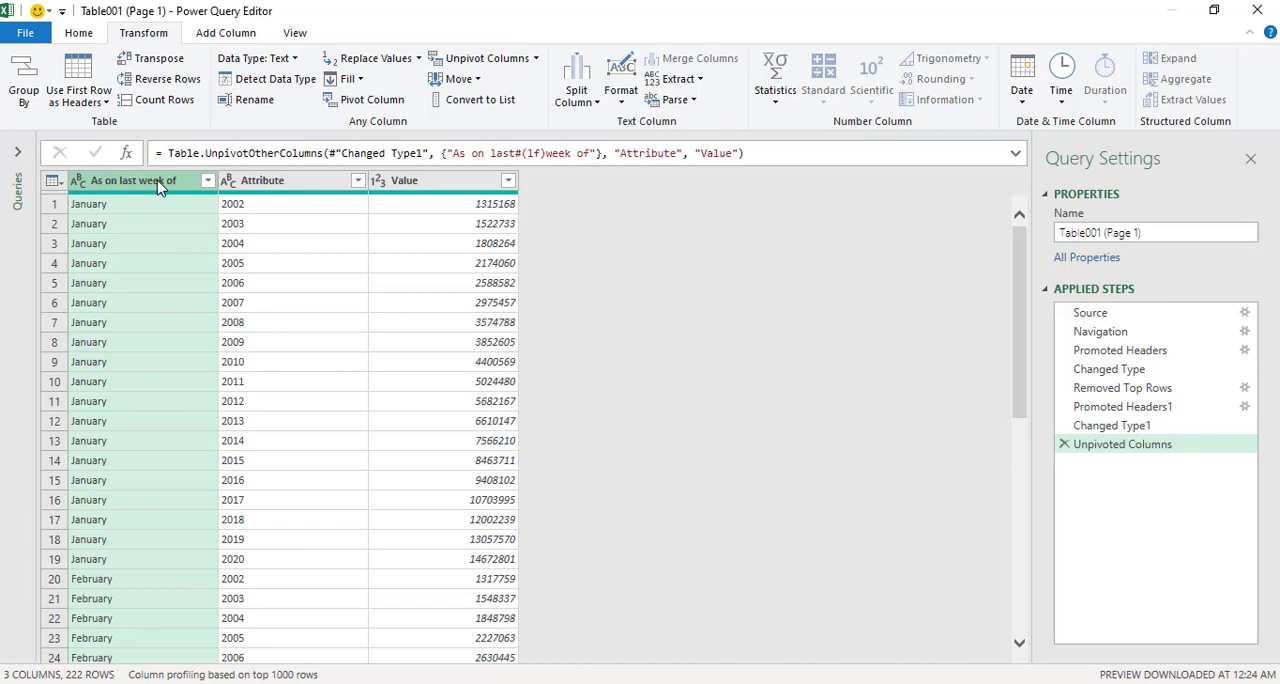
pyautogui.doubleClick(142, 178)
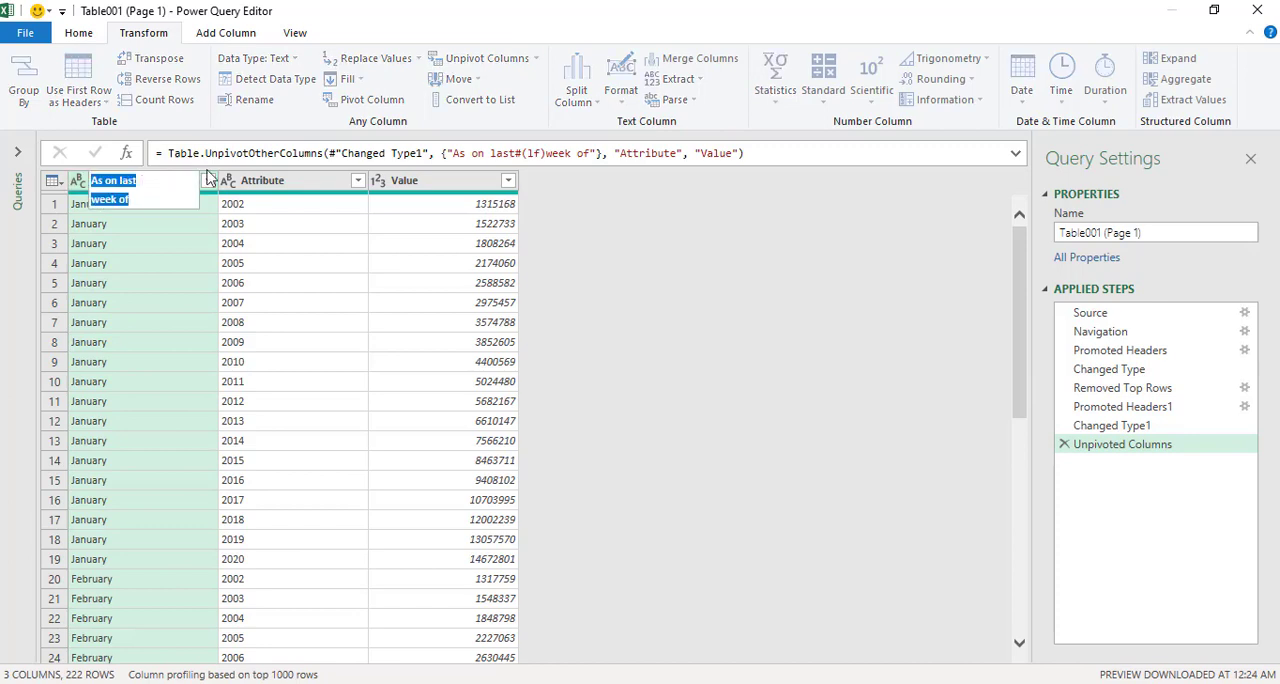
pyautogui.write('Month')
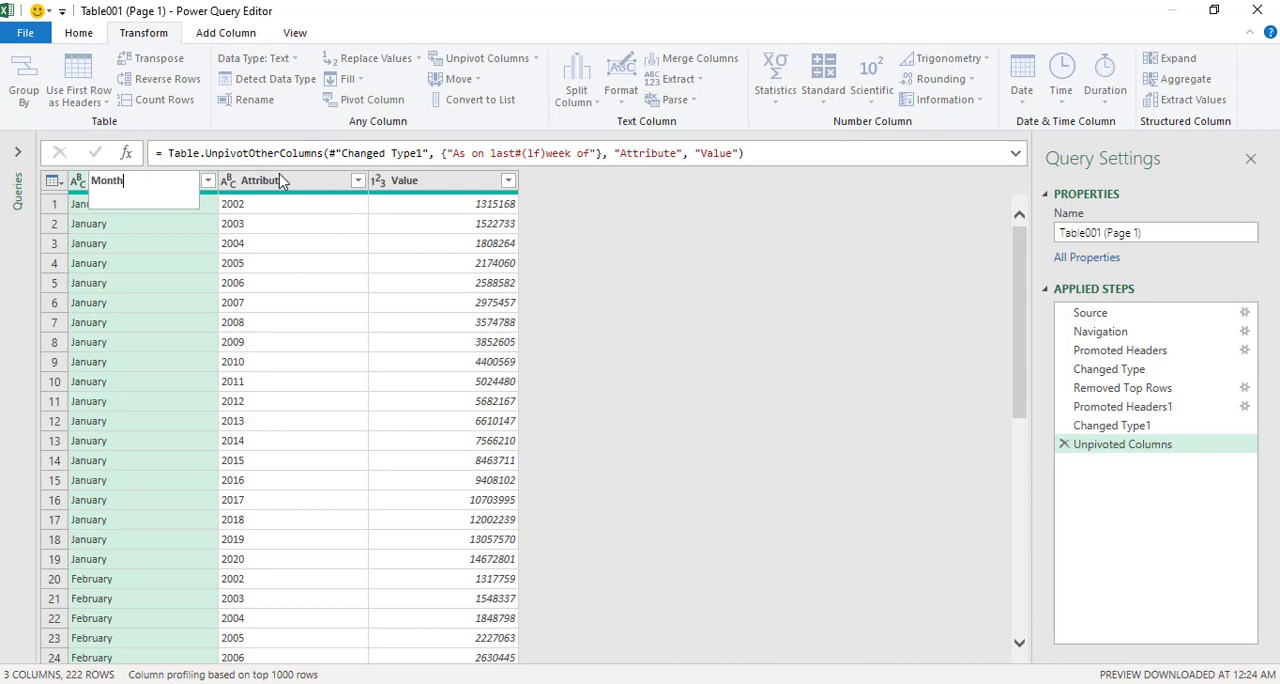
pyautogui.press('Return')
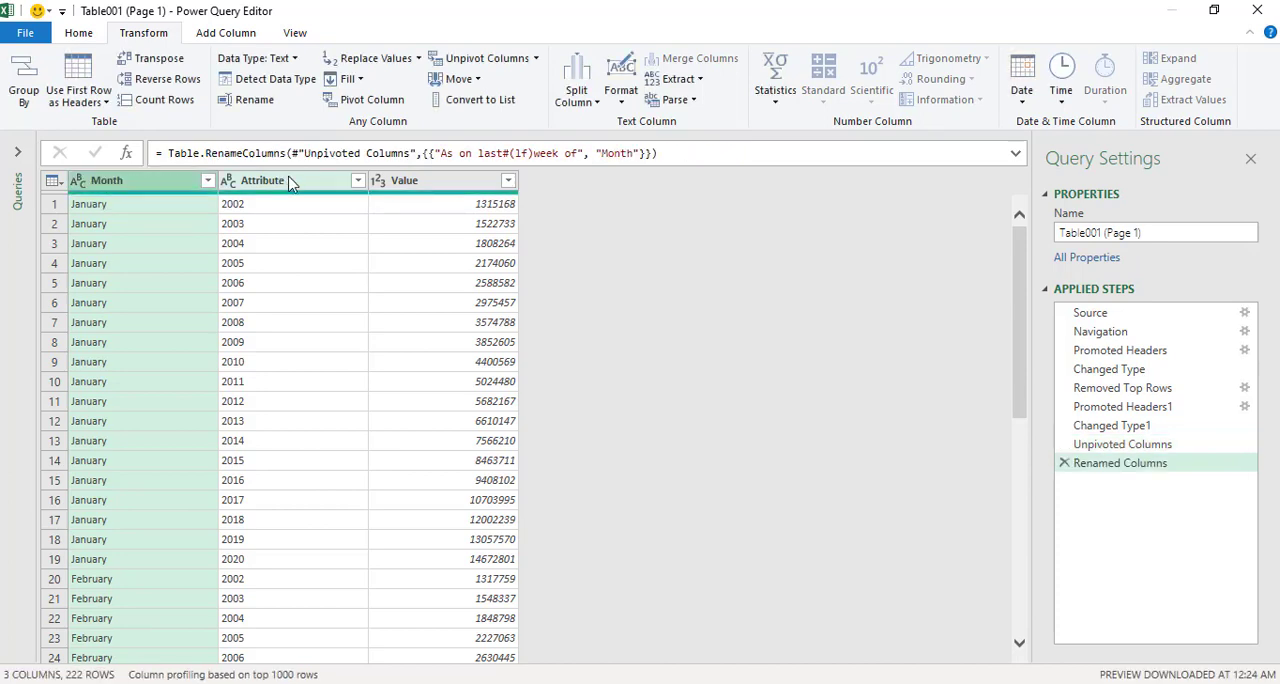
# Rename the Attribute column to Years and the Value column to Amount.
pyautogui.doubleClick(290, 182)
pyautogui.write('Years')
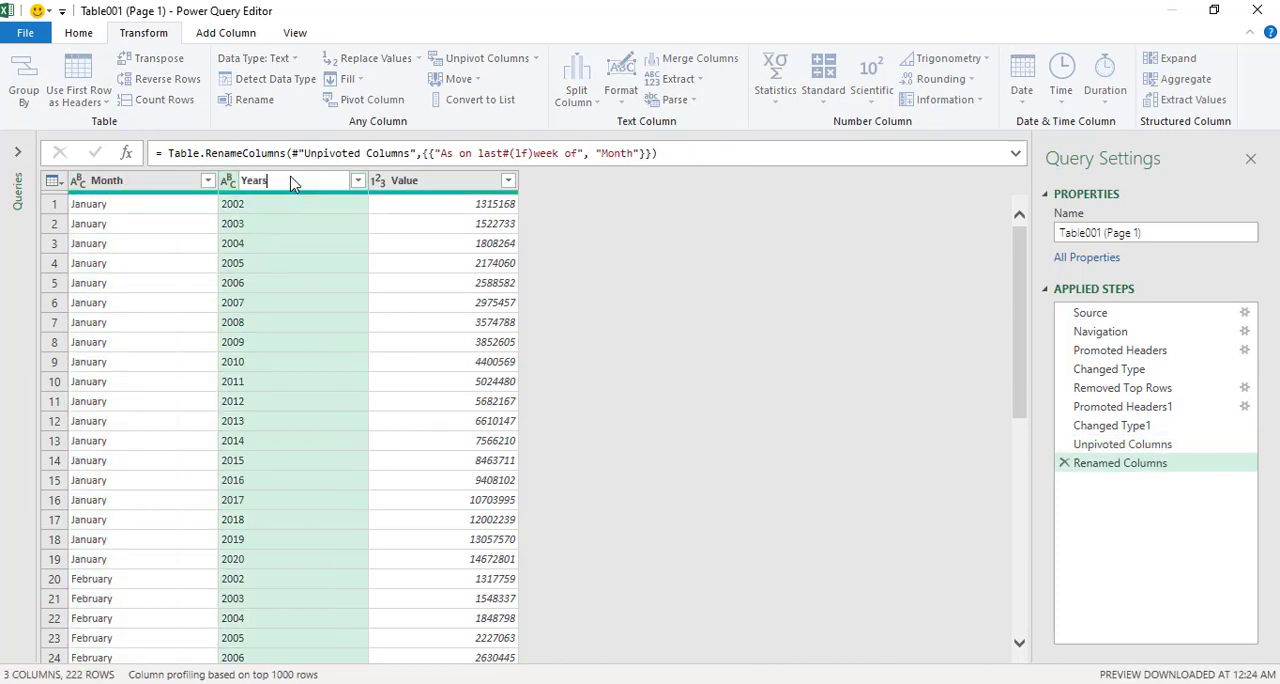
pyautogui.press('Return')
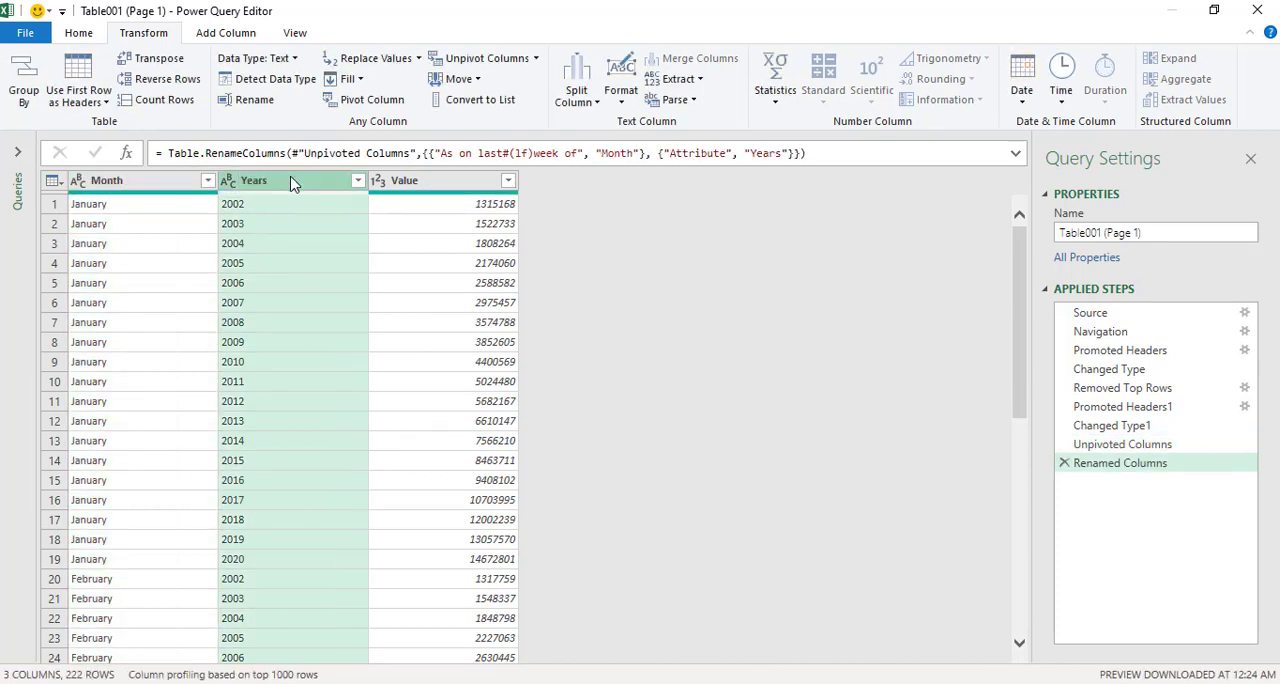
pyautogui.doubleClick(405, 182)
pyautogui.write('Amount')
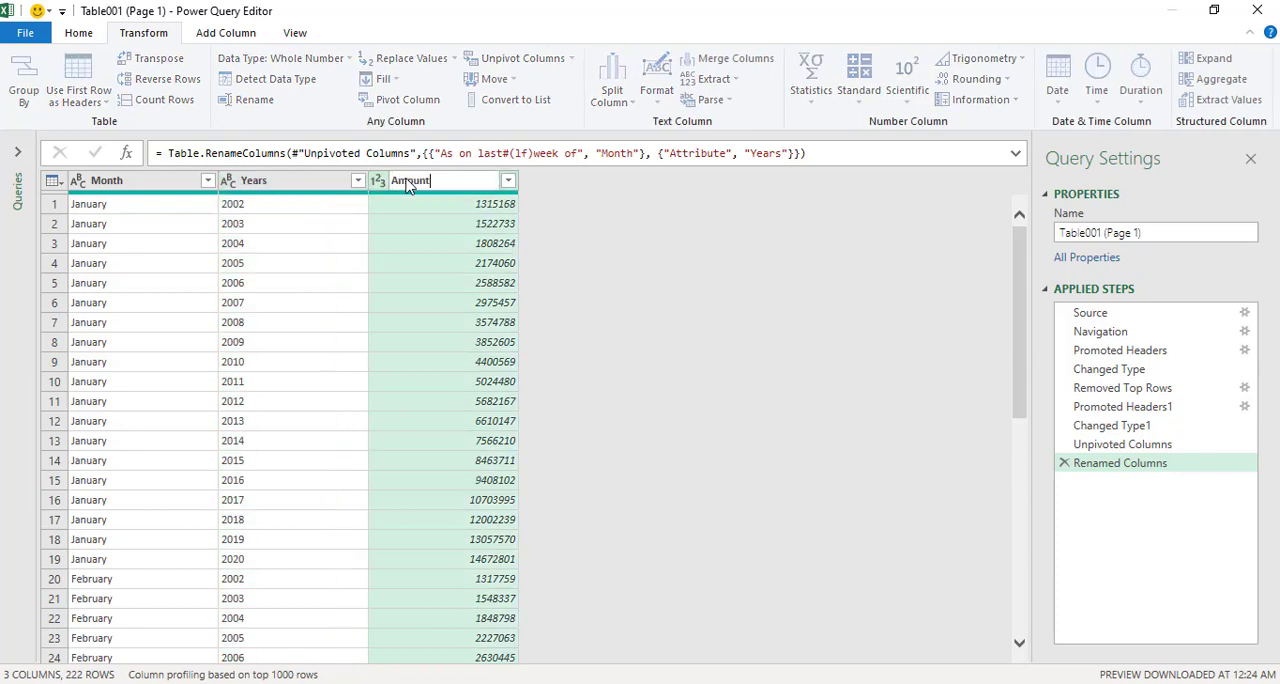
pyautogui.press('Return')
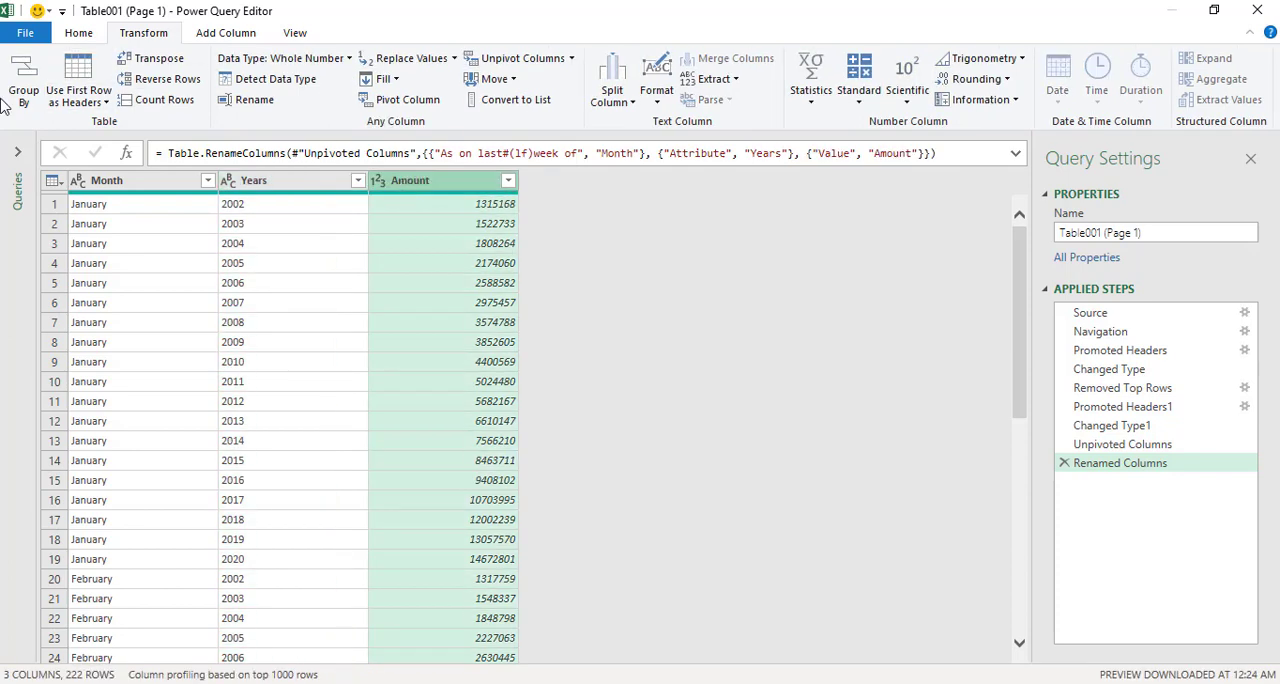
# Close the query and load it into the workbook, and check the loaded table down to its last row before returning to cell A1.
pyautogui.click(82, 33)
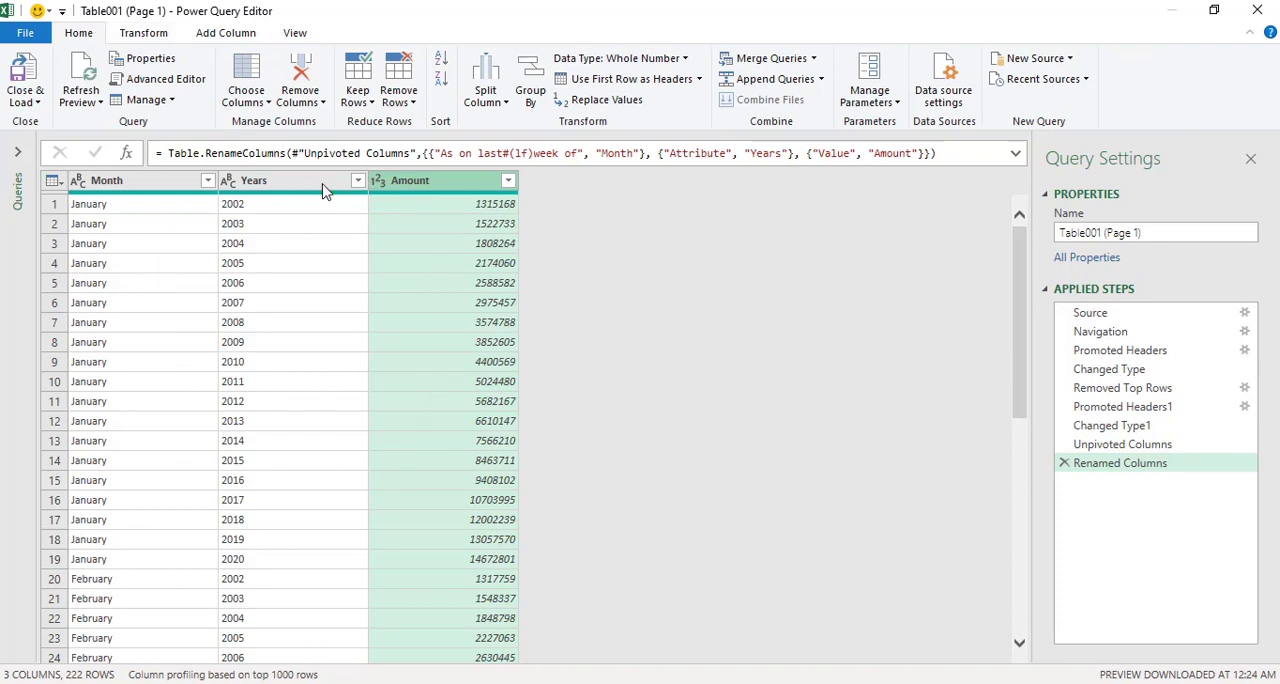
pyautogui.click(36, 102)
pyautogui.click(69, 122)
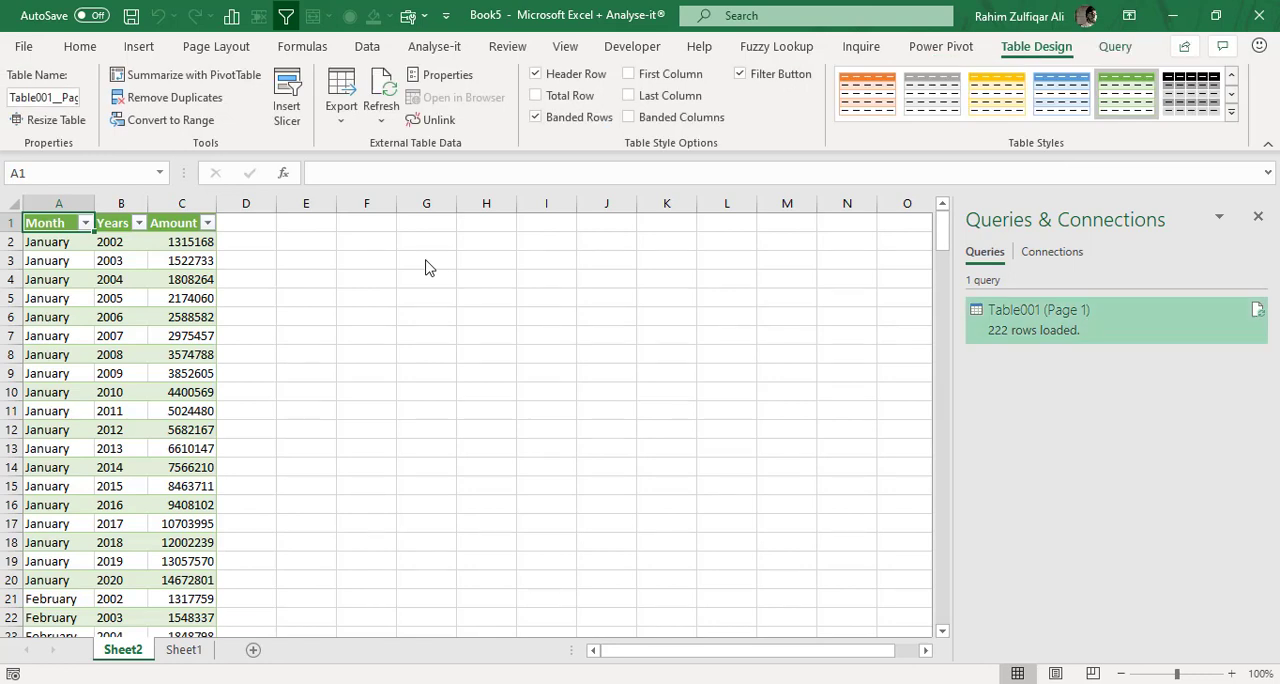
pyautogui.hotkey('ctrl', 'shift', 'End')
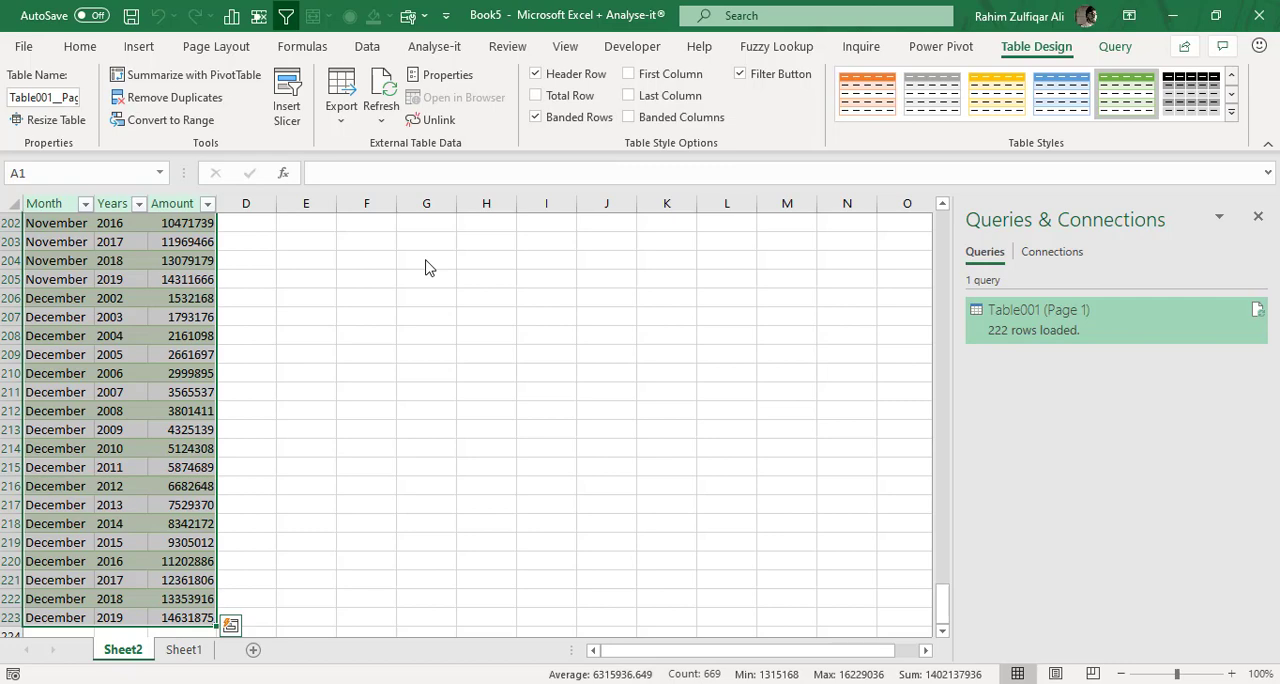
pyautogui.hotkey('ctrl', 'Home')
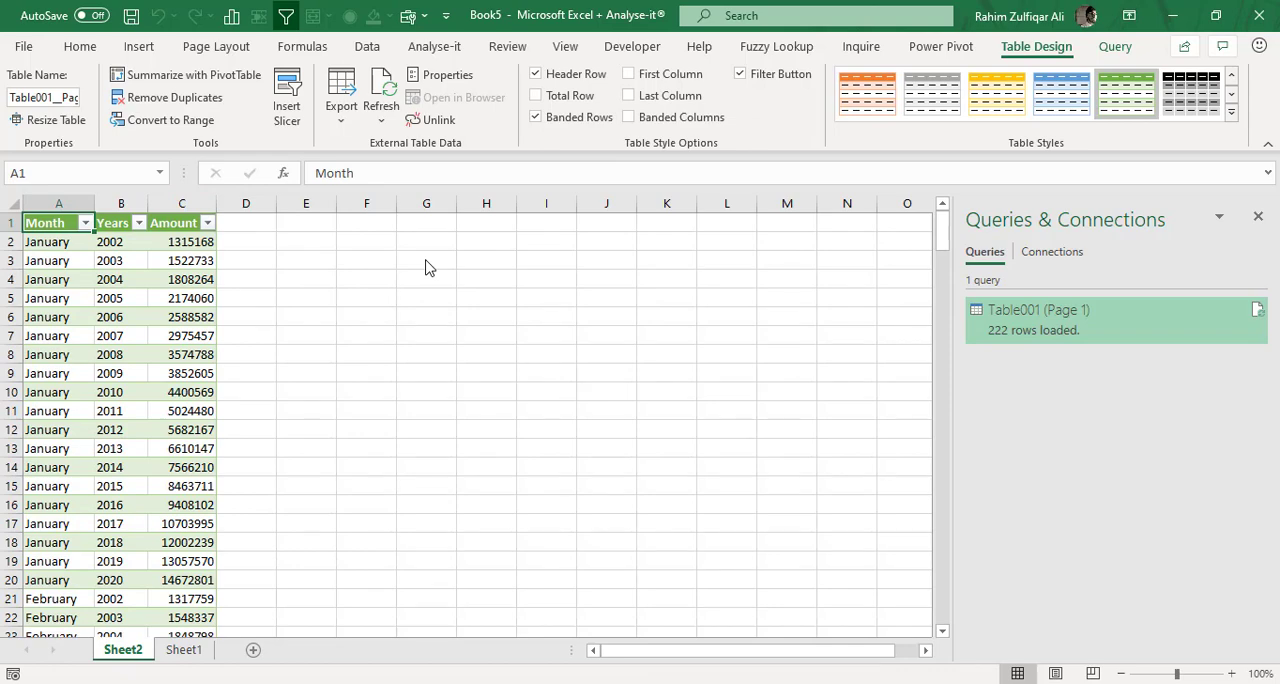